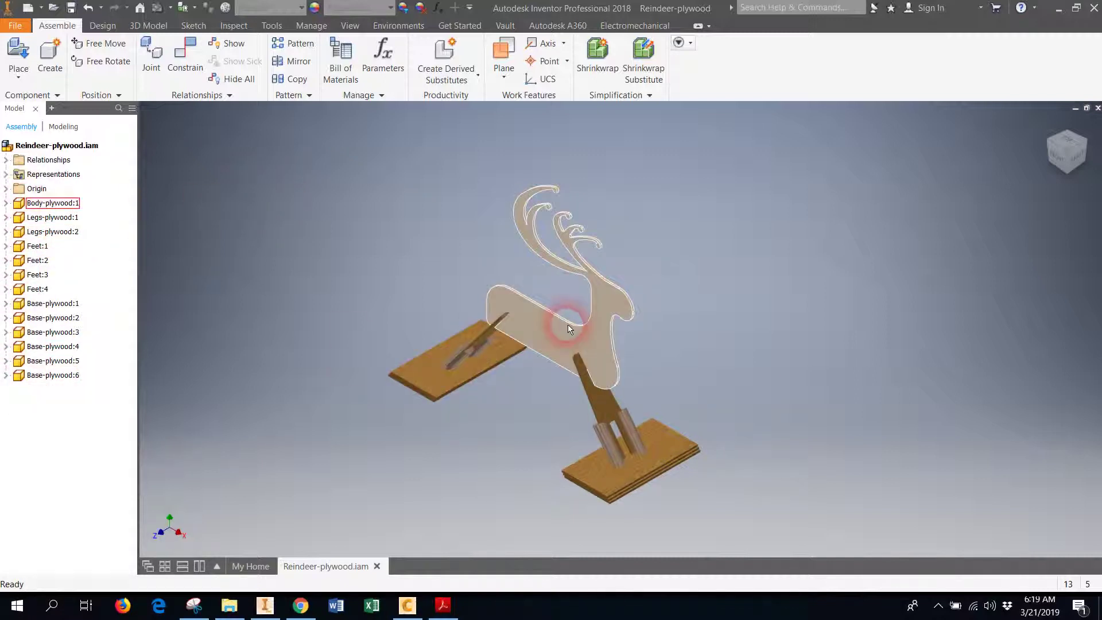
# - Drag the Body-plywood reindeer component to a new position above the plywood bases
pyautogui.moveTo(567, 325); pyautogui.dragTo(498, 336)
pyautogui.click(814, 271)
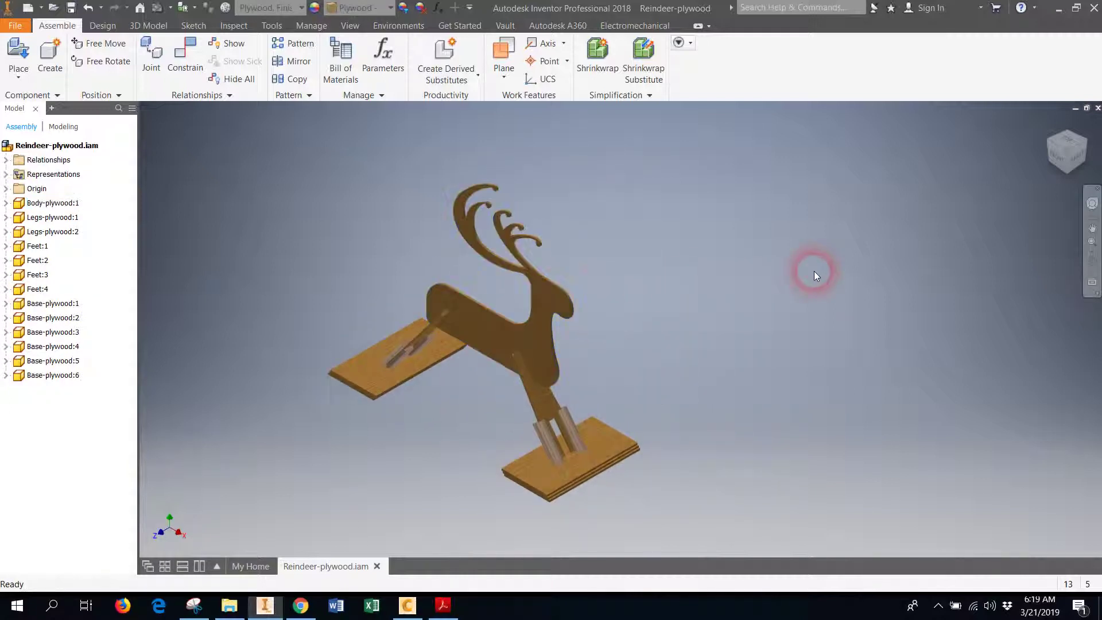
pyautogui.click(464, 331)
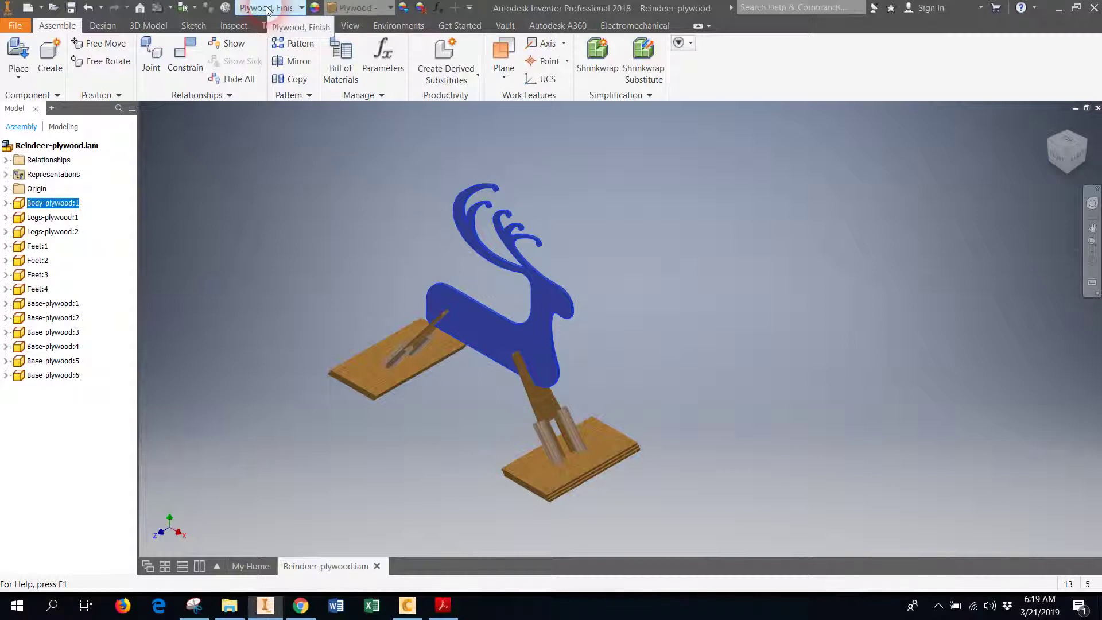
pyautogui.moveTo(453, 313); pyautogui.dragTo(675, 198)
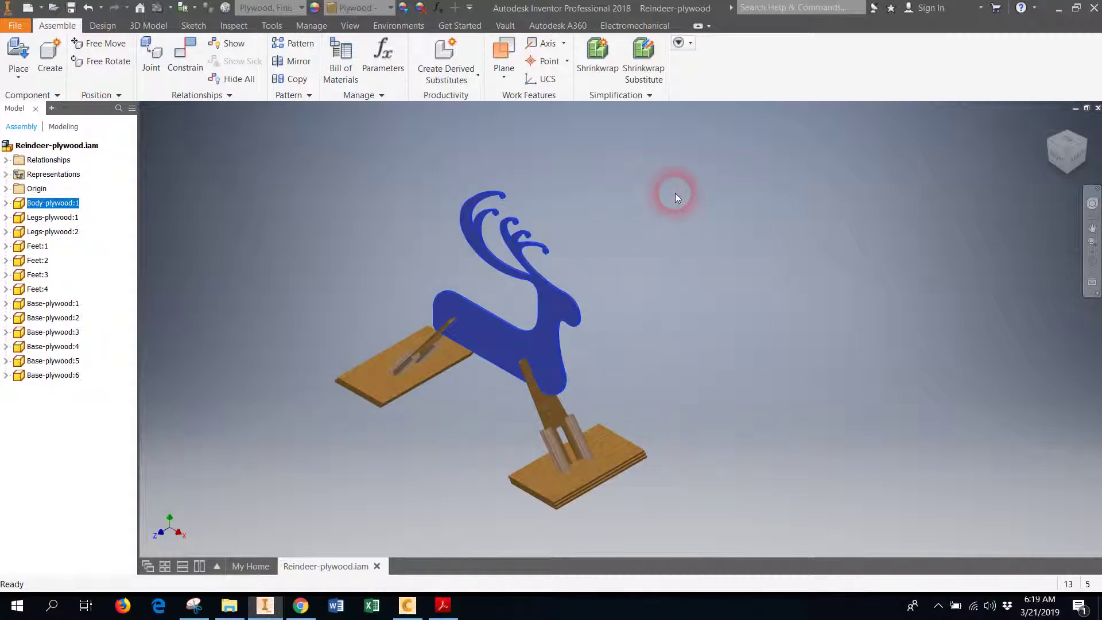
# - Enter the Stress Analysis environment and create Static Analysis:1 with default static settings
pyautogui.click(416, 27)
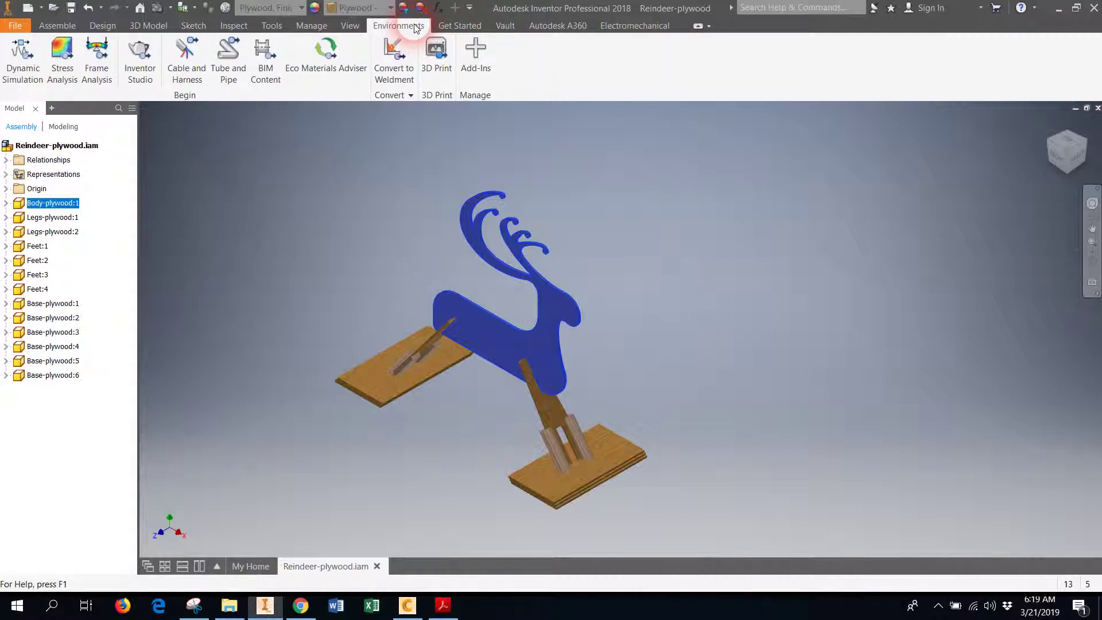
pyautogui.click(63, 64)
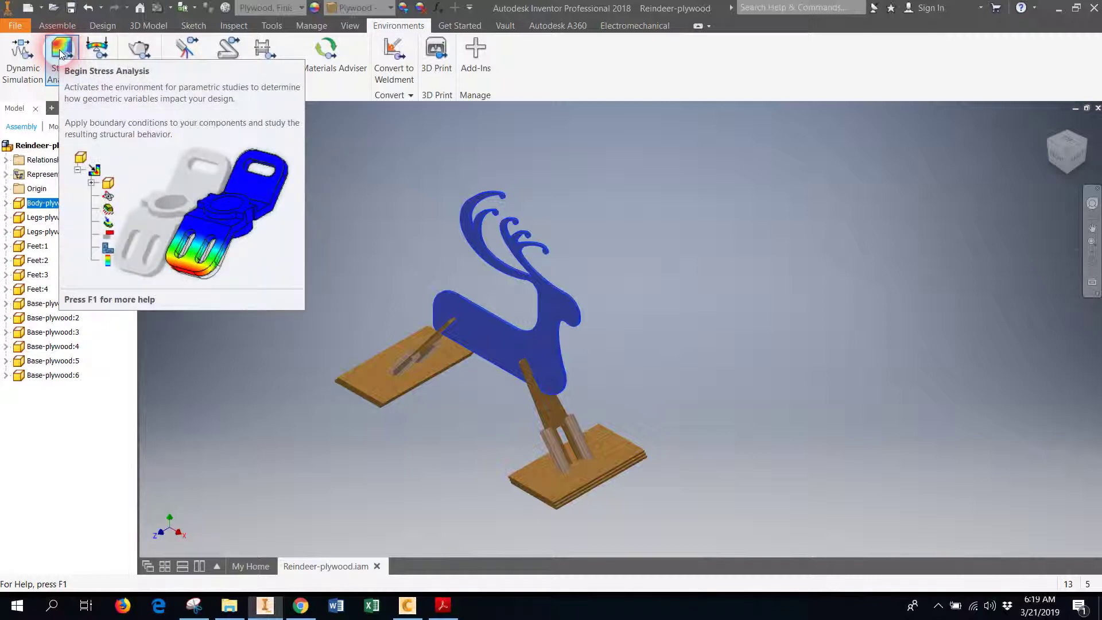
pyautogui.click(60, 50)
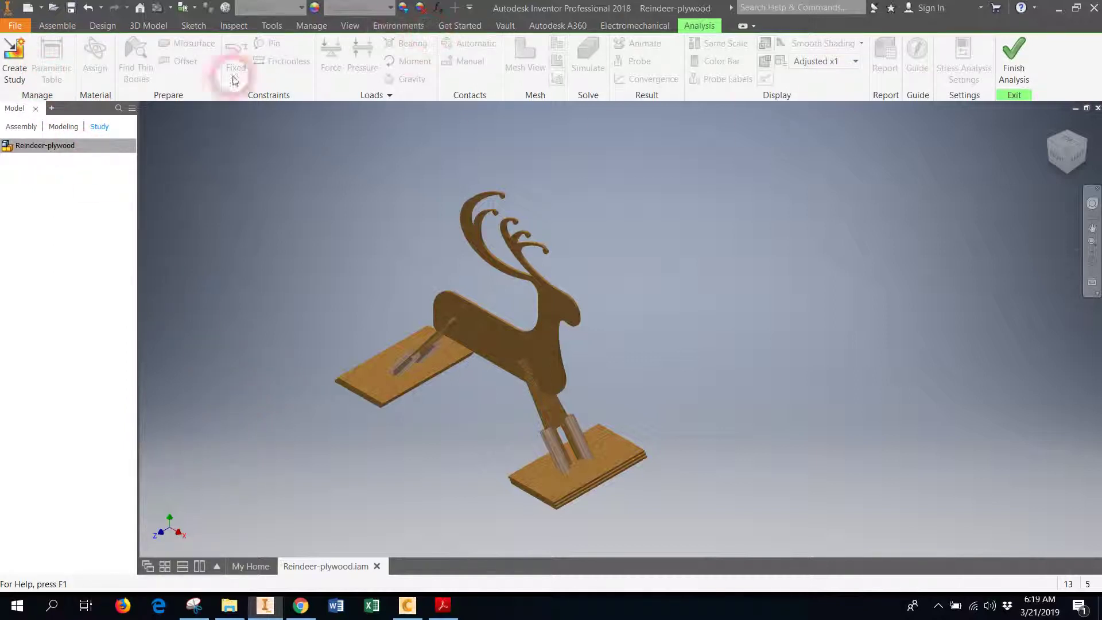
pyautogui.click(23, 59)
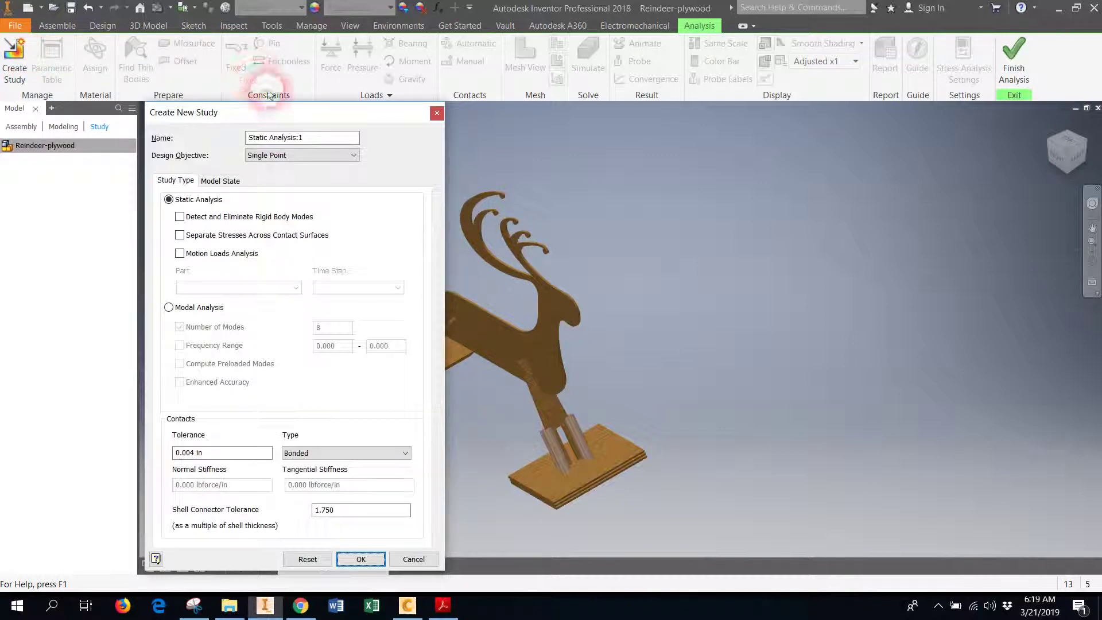
pyautogui.moveTo(281, 105); pyautogui.dragTo(321, 52)
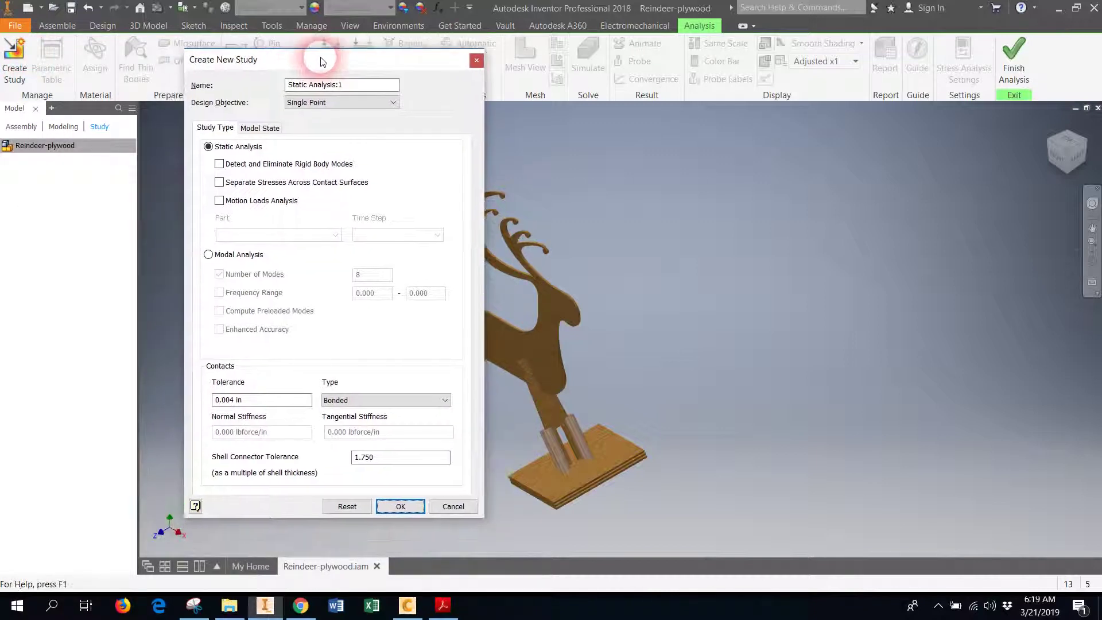
pyautogui.click(400, 508)
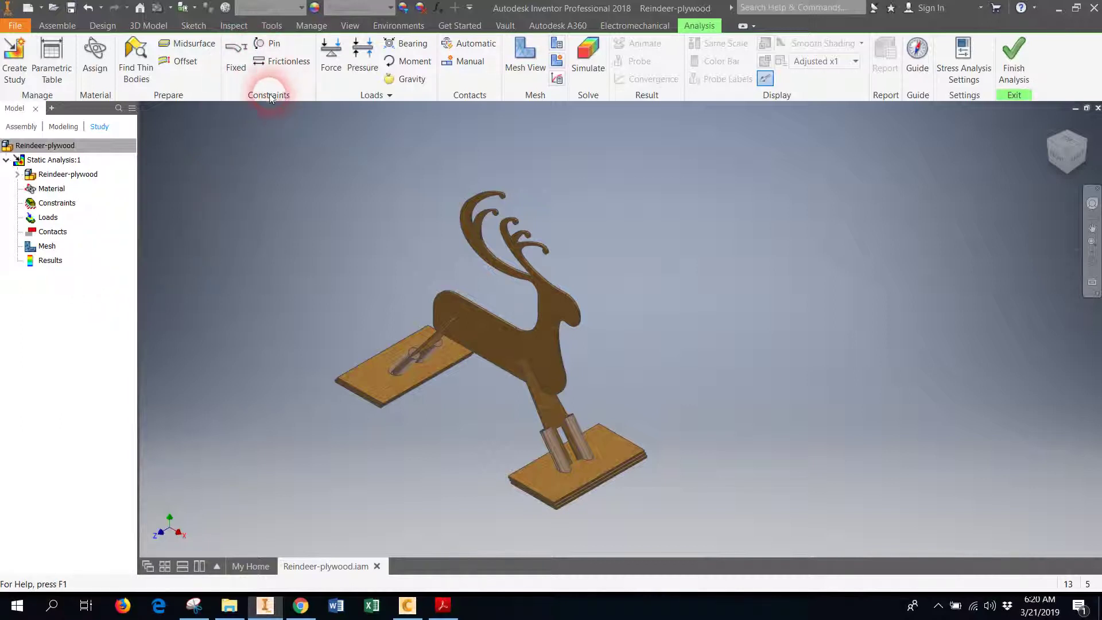
pyautogui.click(233, 57)
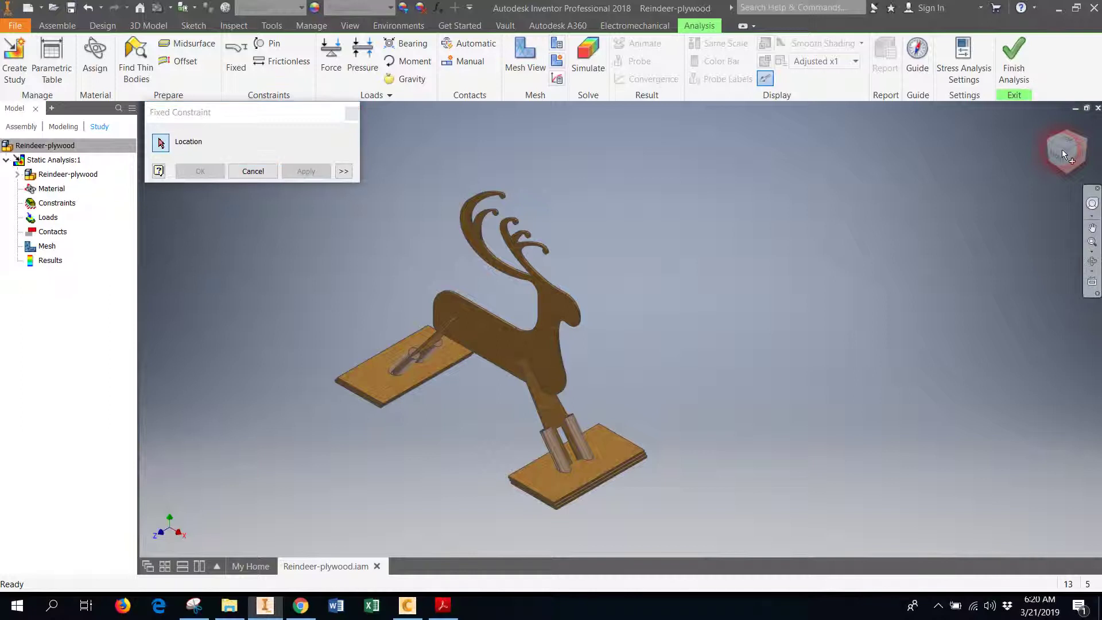
# - Fix the bottom faces of the left and right base boards
pyautogui.moveTo(506, 282)
pyautogui.keyDown('shift'); pyautogui.mouseDown(button='middle')
pyautogui.moveTo(537, 241)
pyautogui.moveTo(976, 233)
pyautogui.mouseUp(button='middle'); pyautogui.keyUp('shift')
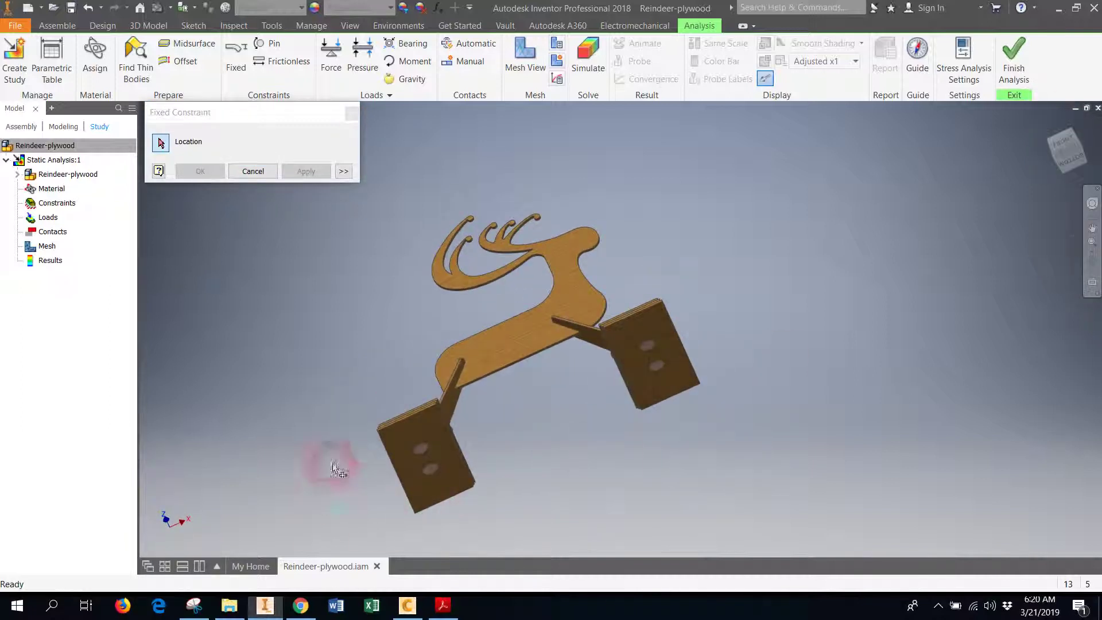
pyautogui.click(407, 432)
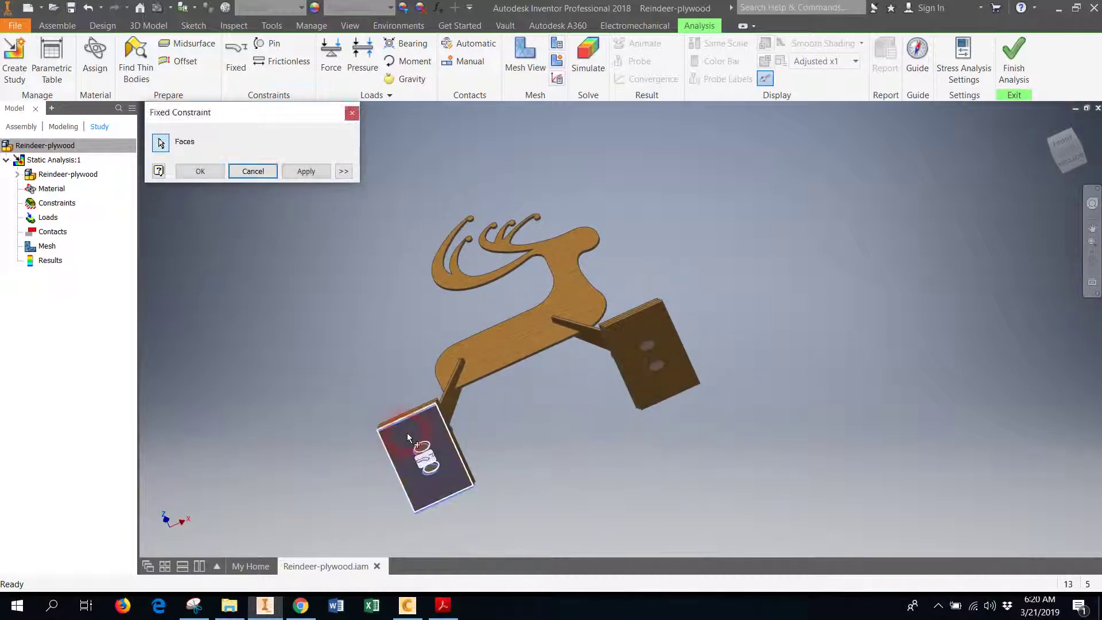
pyautogui.click(654, 333)
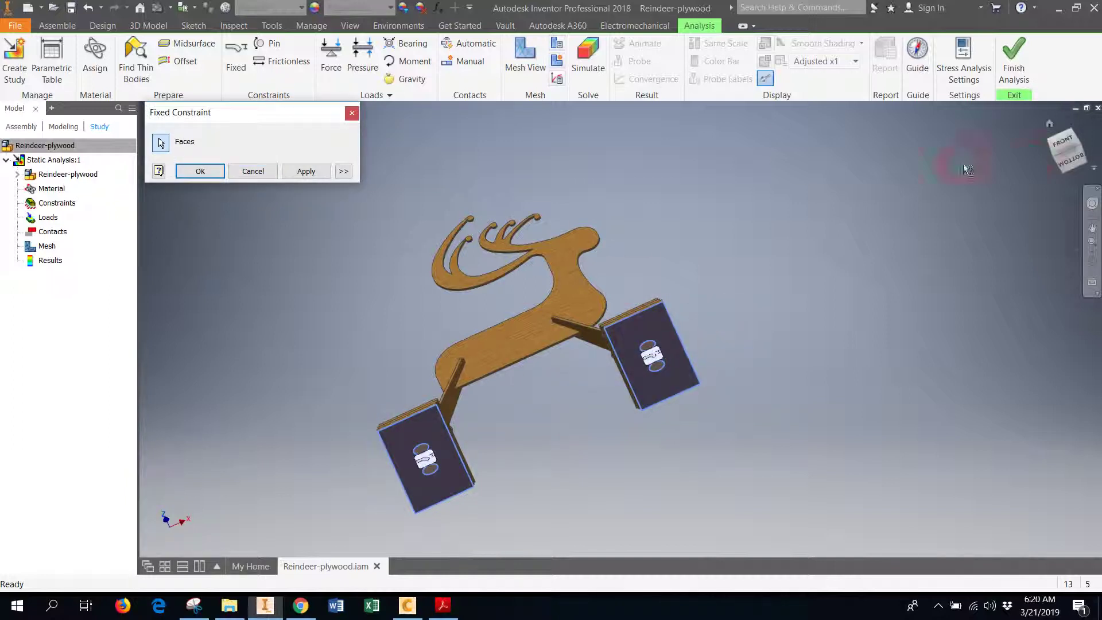
pyautogui.click(1072, 154)
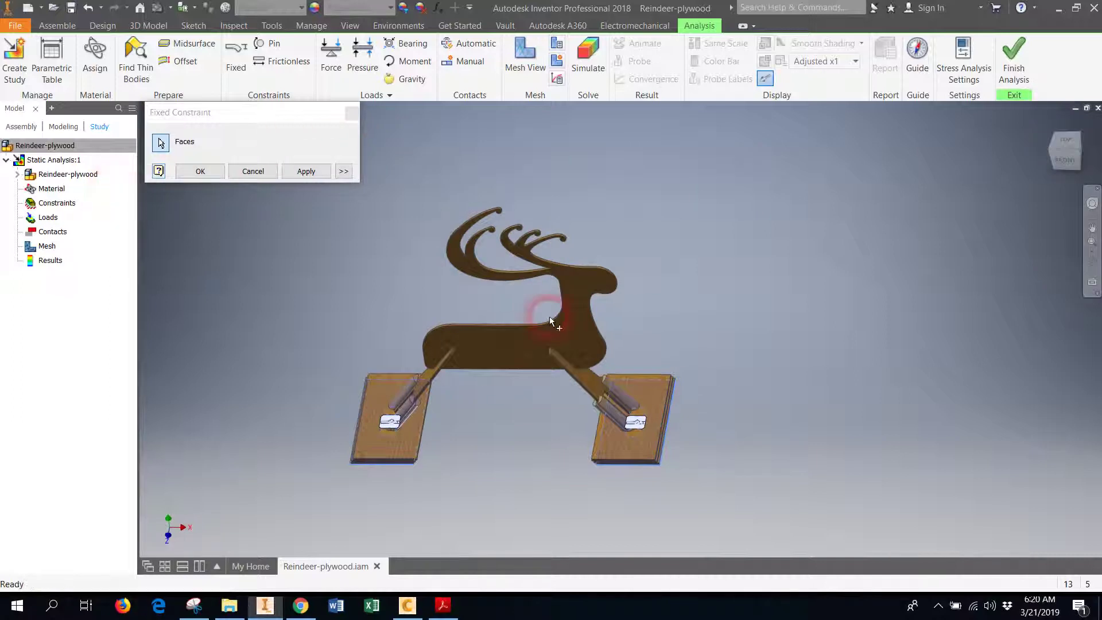
pyautogui.moveTo(1091, 124)
pyautogui.keyDown('shift'); pyautogui.mouseDown(button='middle')
pyautogui.moveTo(1090, 95)
pyautogui.moveTo(1091, 129)
pyautogui.mouseUp(button='middle'); pyautogui.keyUp('shift')
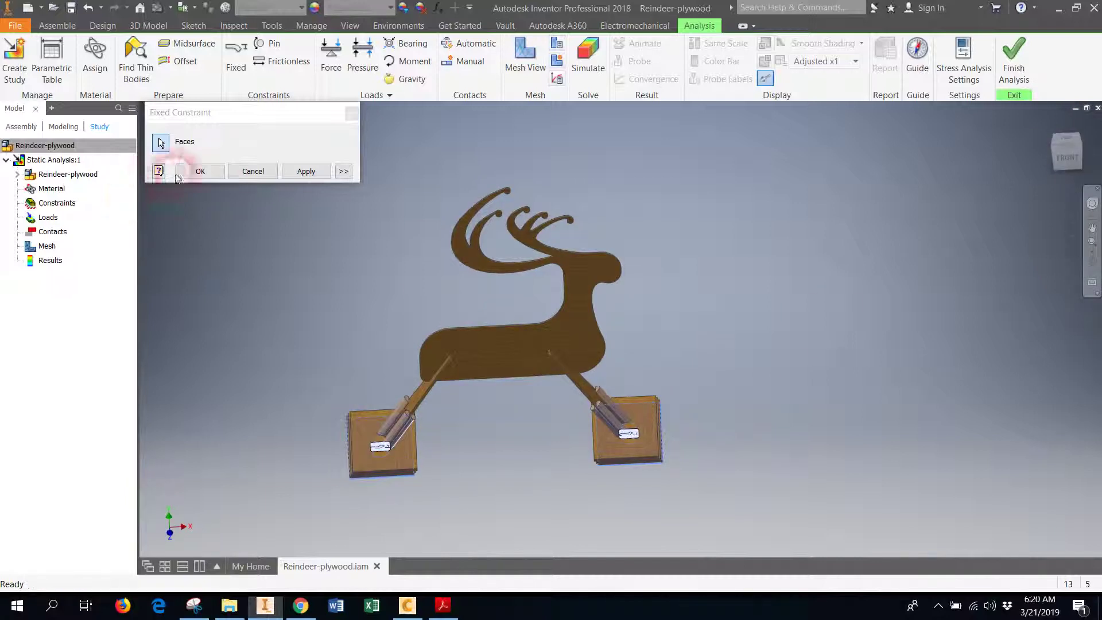
pyautogui.click(200, 171)
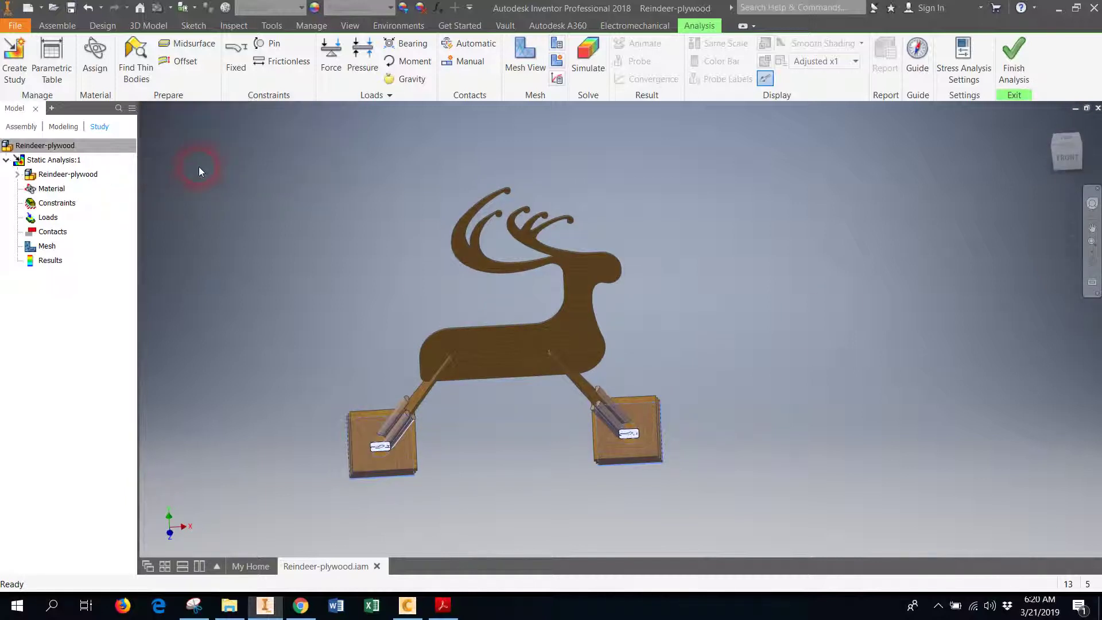
# - Check which faces Fixed Constraint:1 holds in the Constraints list, then collapse it
pyautogui.click(18, 204)
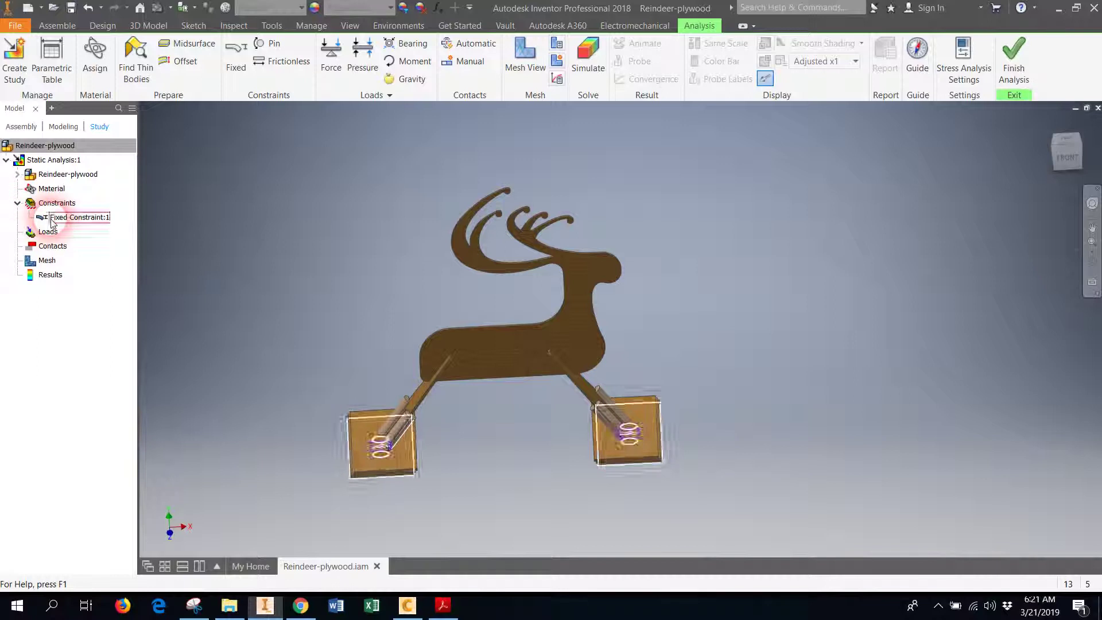
pyautogui.click(47, 221)
pyautogui.click(17, 204)
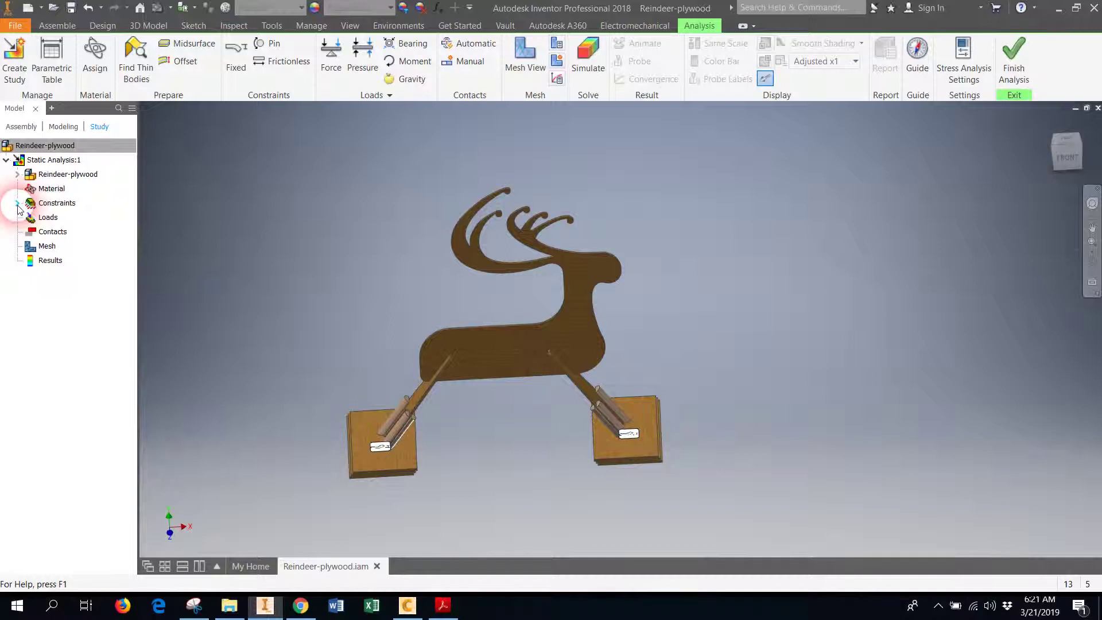
# - Generate the 28220-node, 13516-element mesh, inspect it on the reindeer, then hide it
pyautogui.click(654, 459)
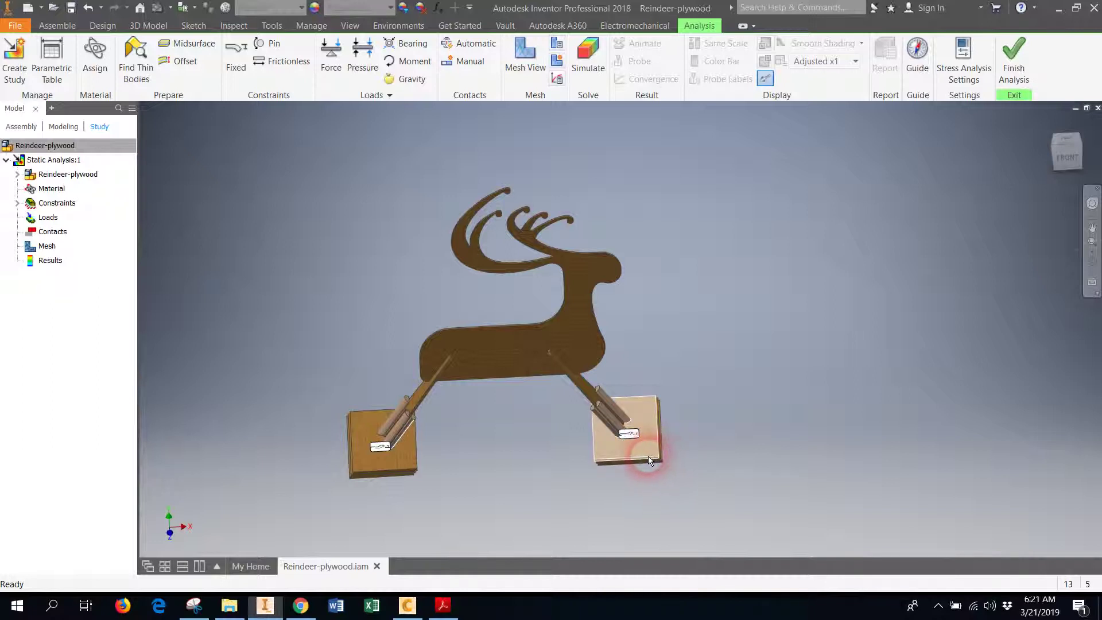
pyautogui.click(802, 228)
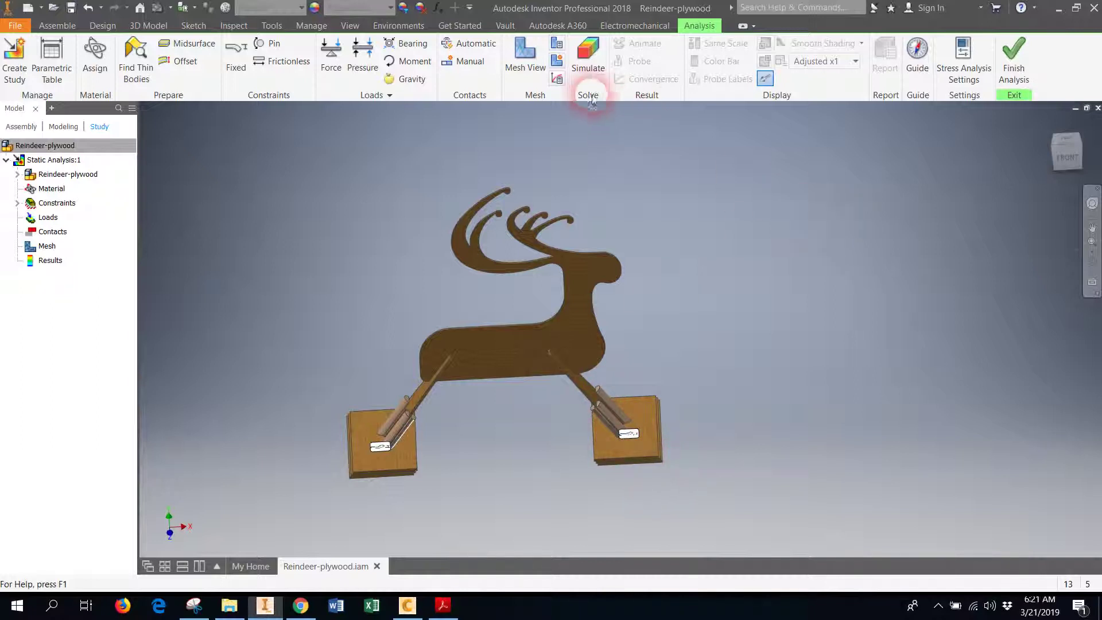
pyautogui.click(527, 57)
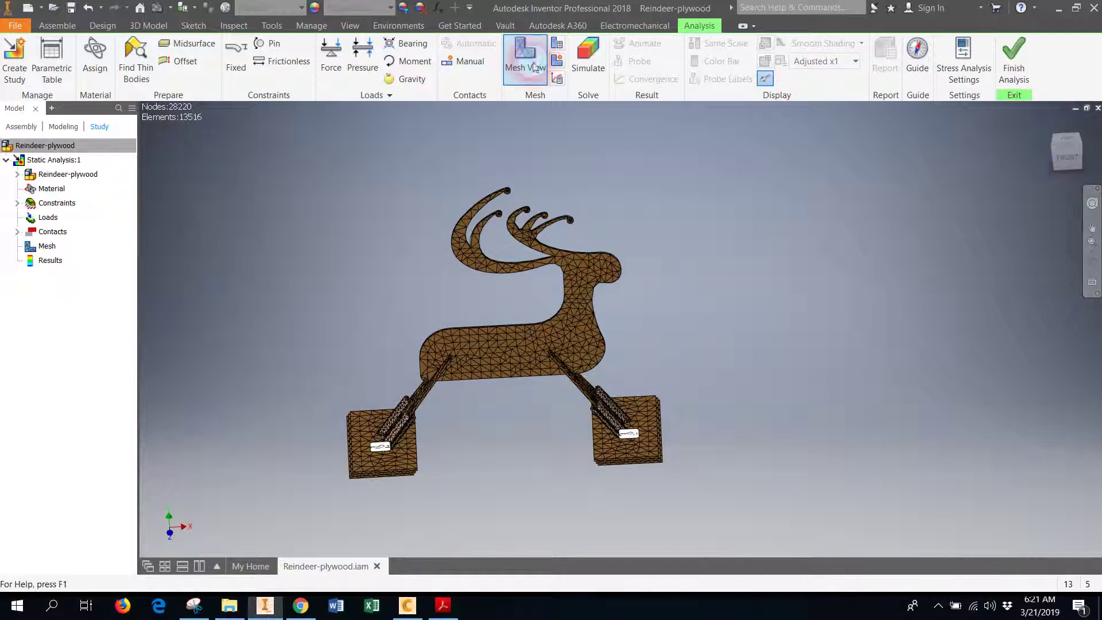
pyautogui.press('Escape')
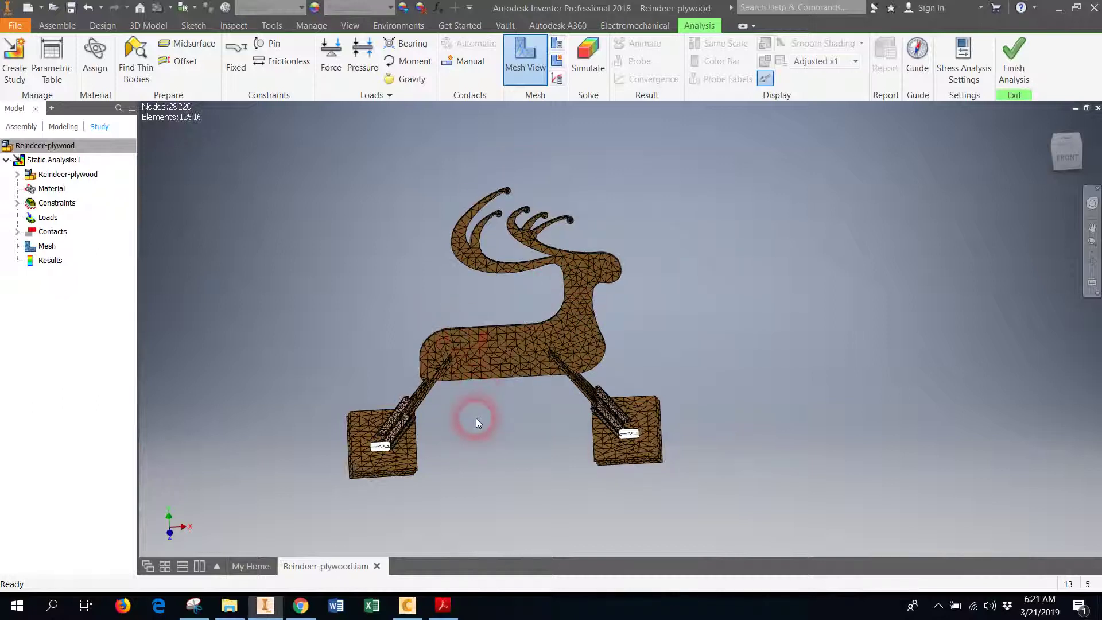
pyautogui.moveTo(1061, 132); pyautogui.dragTo(1065, 158)
pyautogui.click(525, 57)
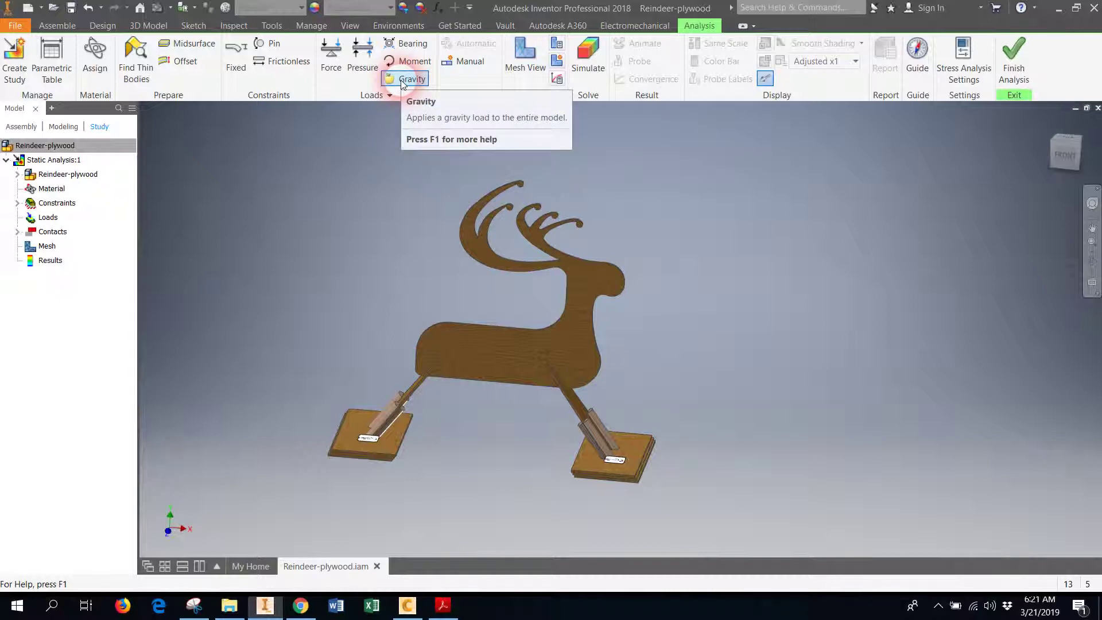
# - Add a gravity load using the plate face on the bases to set its direction
pyautogui.click(395, 83)
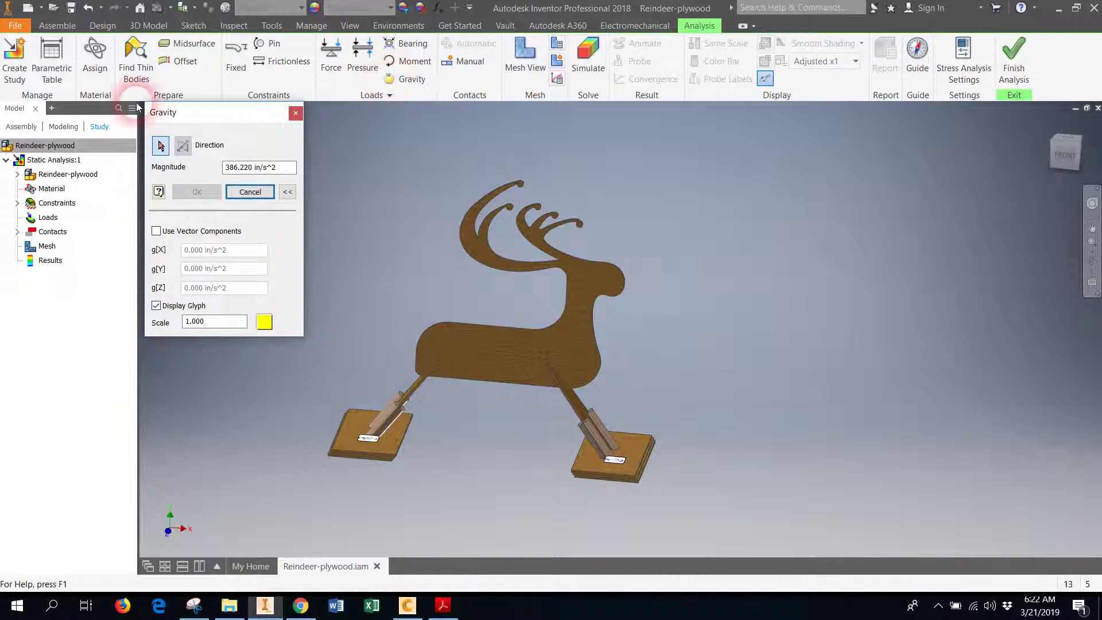
pyautogui.click(160, 147)
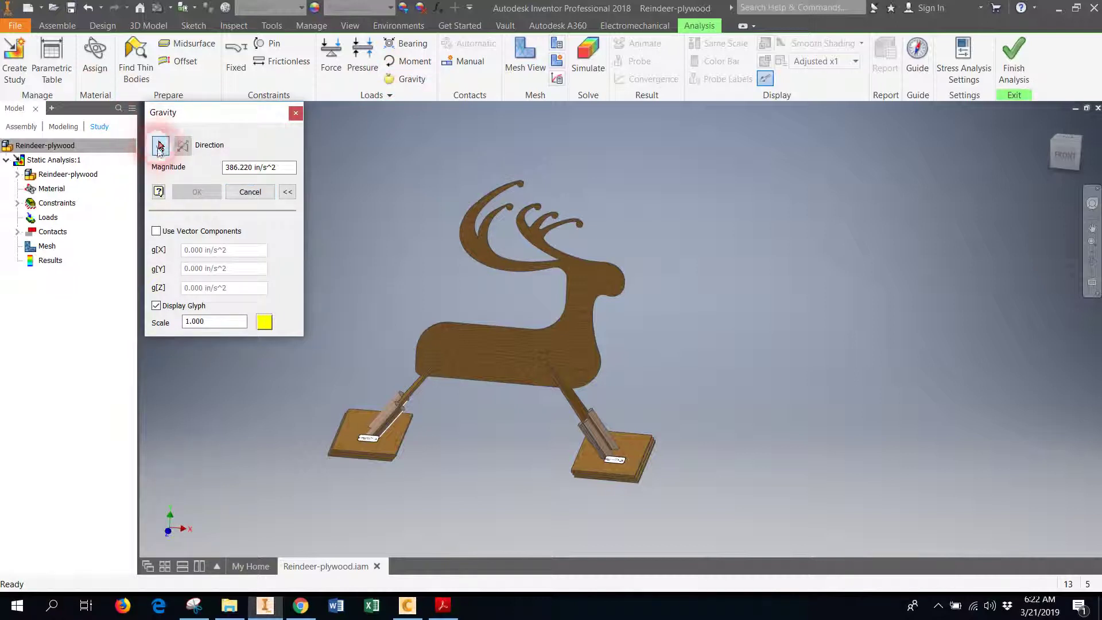
pyautogui.click(1062, 151)
pyautogui.click(1076, 135)
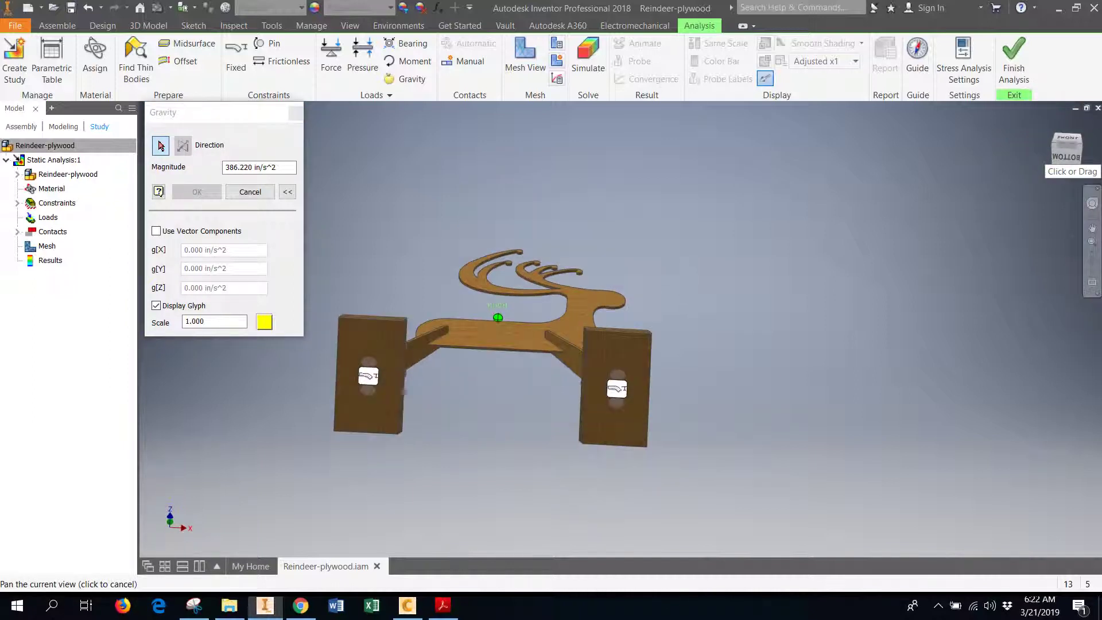
pyautogui.keyDown('shift'); pyautogui.moveTo(784, 404); pyautogui.dragTo(796, 351, button='middle'); pyautogui.keyUp('shift')
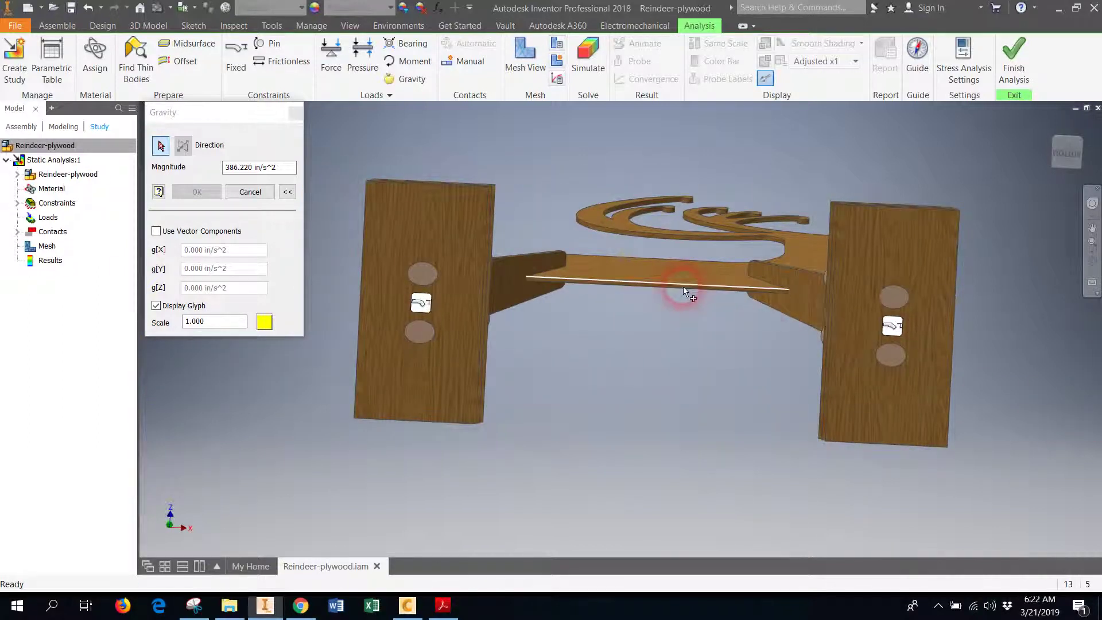
pyautogui.scroll(3, 683, 290)
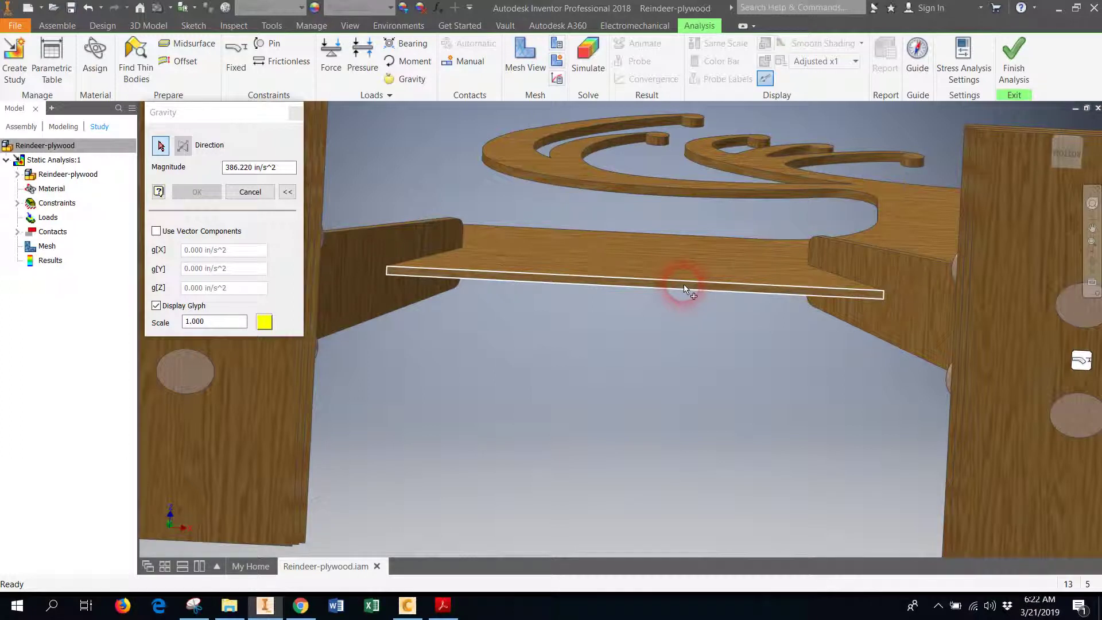
pyautogui.moveTo(683, 286)
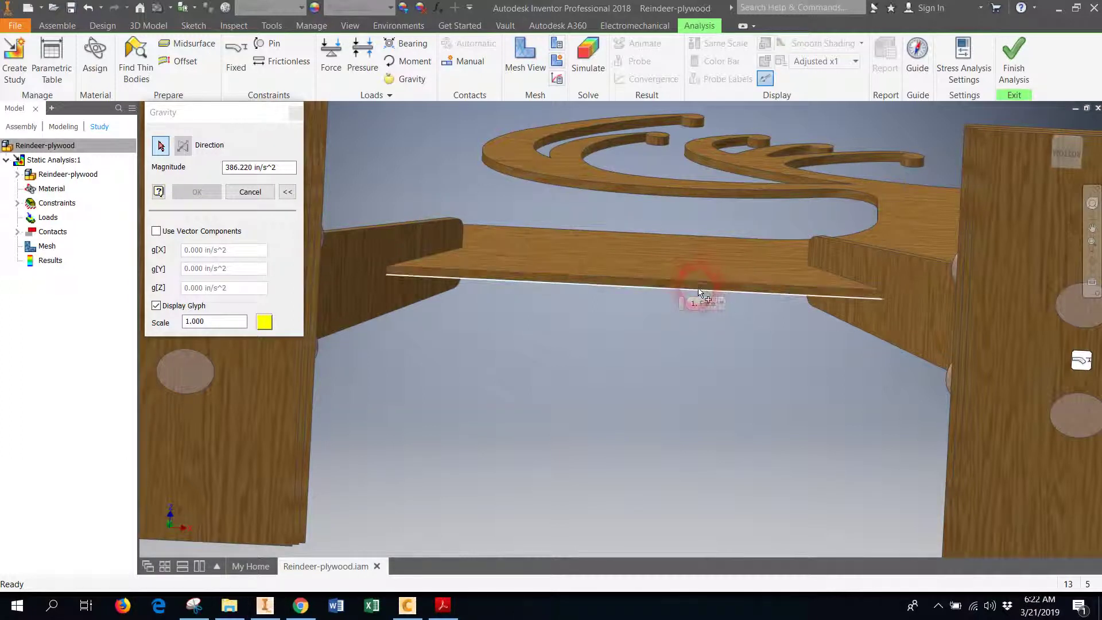
pyautogui.click(704, 289)
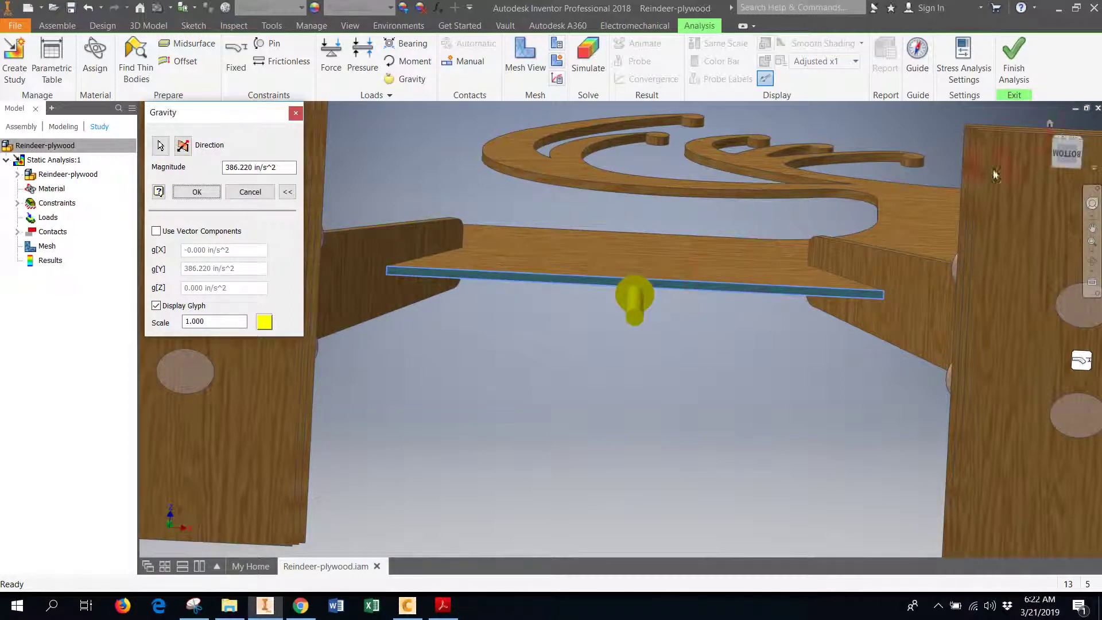
pyautogui.click(1050, 123)
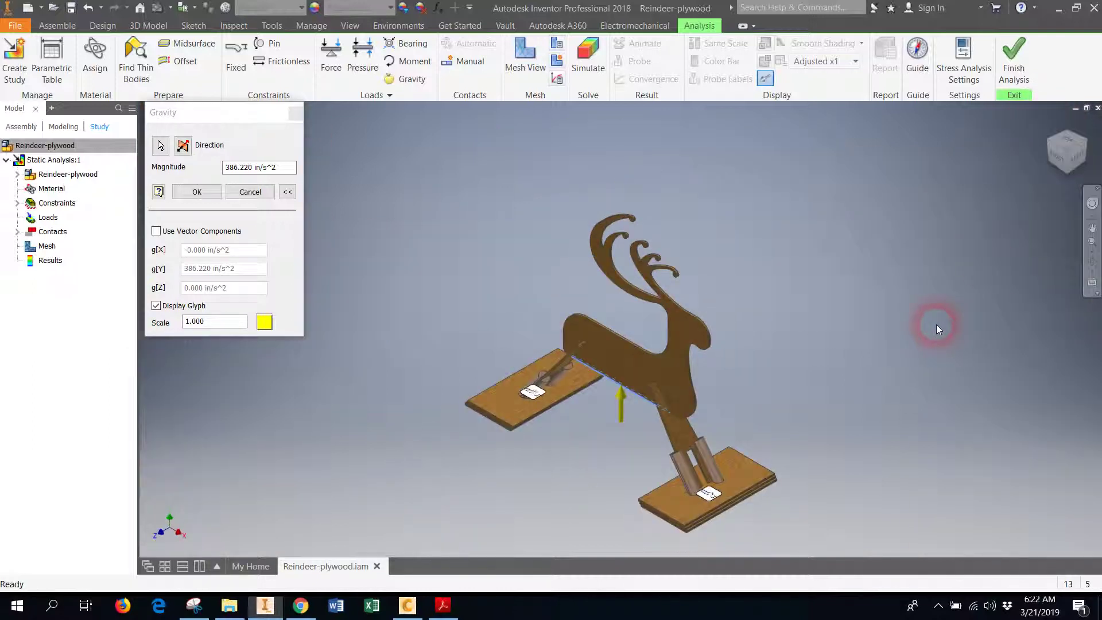
pyautogui.keyDown('shift'); pyautogui.moveTo(935, 325); pyautogui.dragTo(920, 301, button='middle'); pyautogui.keyUp('shift')
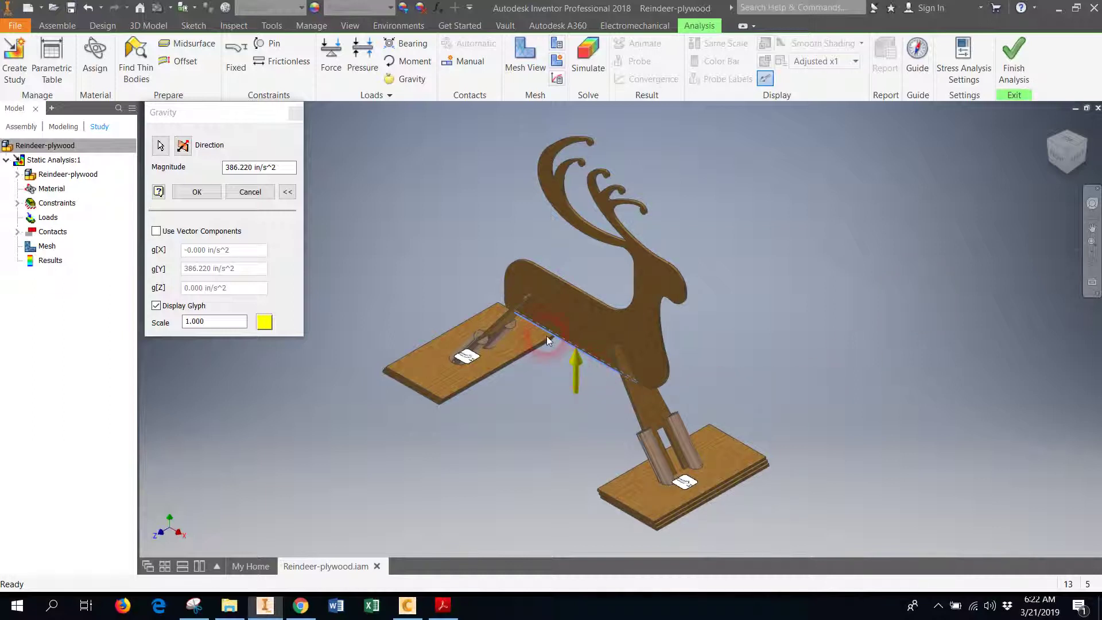
# - Flip gravity to point downward, g[Y] = -386.220 in/s^2, and confirm it
pyautogui.click(183, 148)
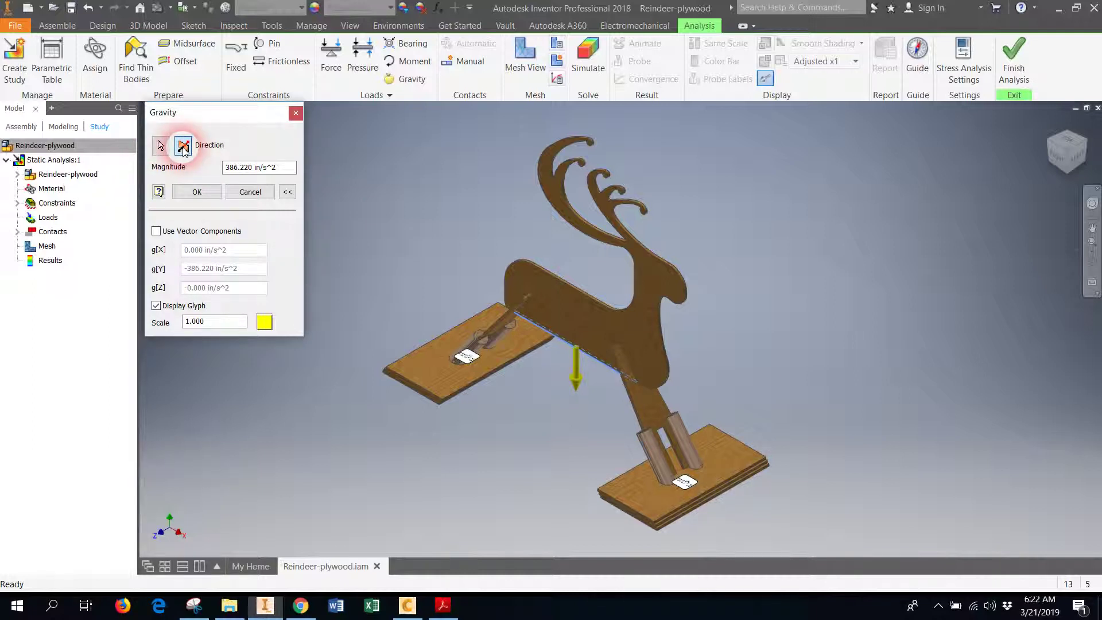
pyautogui.moveTo(288, 166)
pyautogui.mouseDown()
pyautogui.moveTo(209, 167)
pyautogui.moveTo(289, 168)
pyautogui.mouseUp()
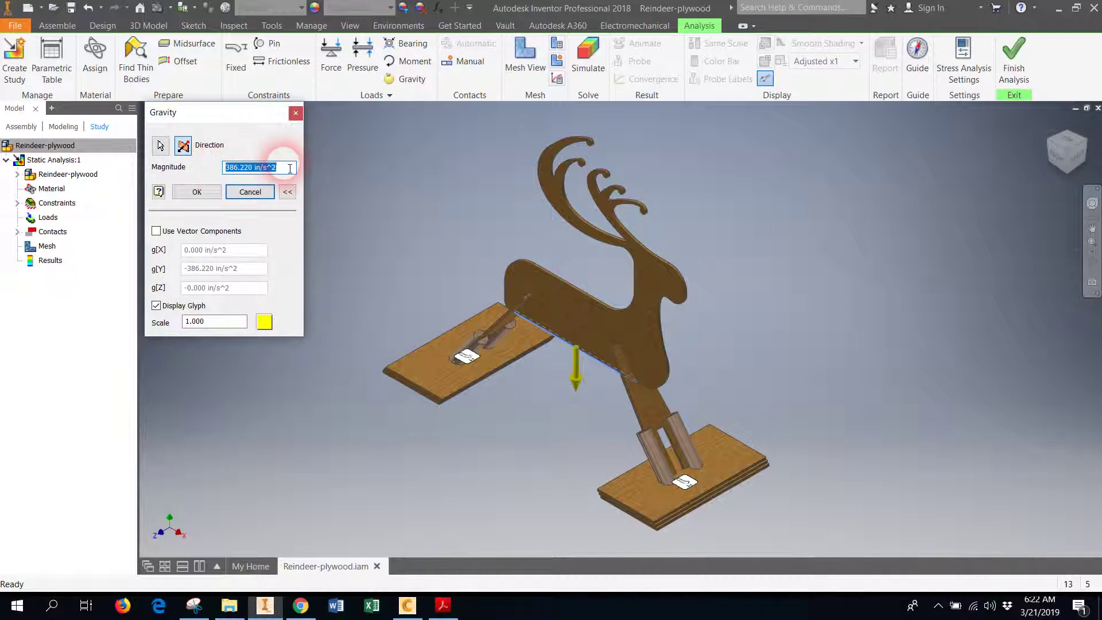
pyautogui.click(288, 170)
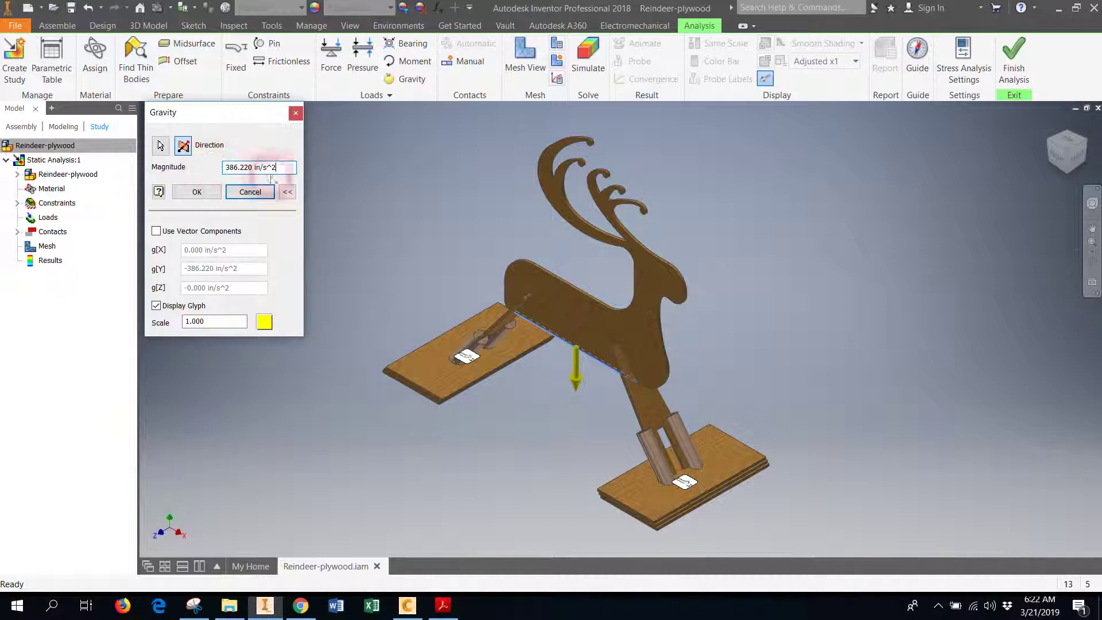
pyautogui.click(193, 192)
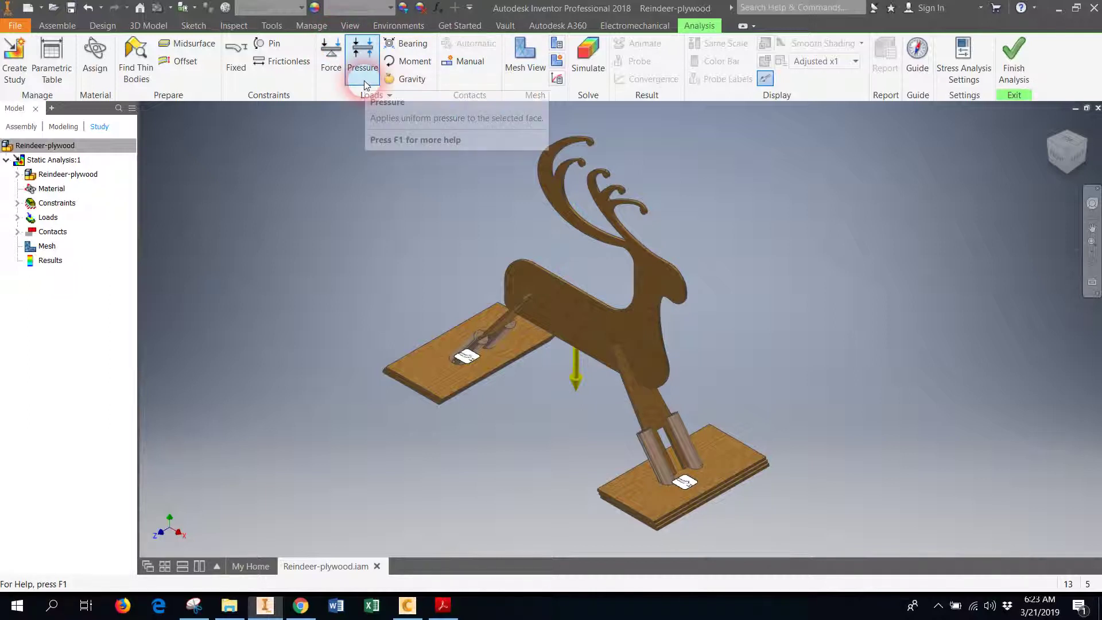
# - Apply a 50 lbforce force on the reindeer body face, pointing up and to the right
pyautogui.click(331, 48)
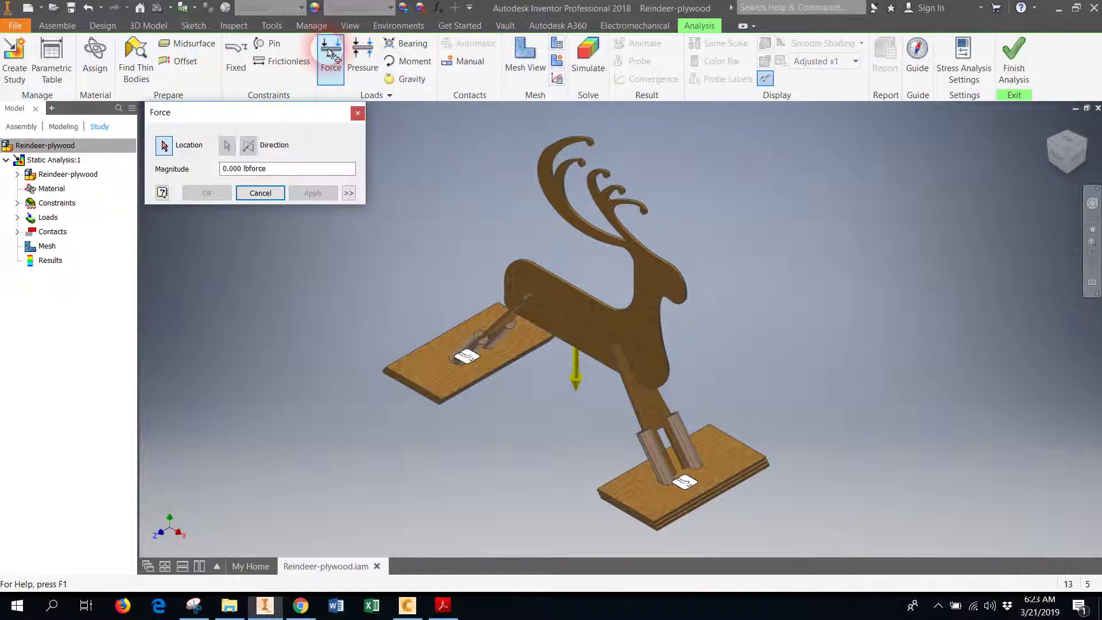
pyautogui.click(164, 145)
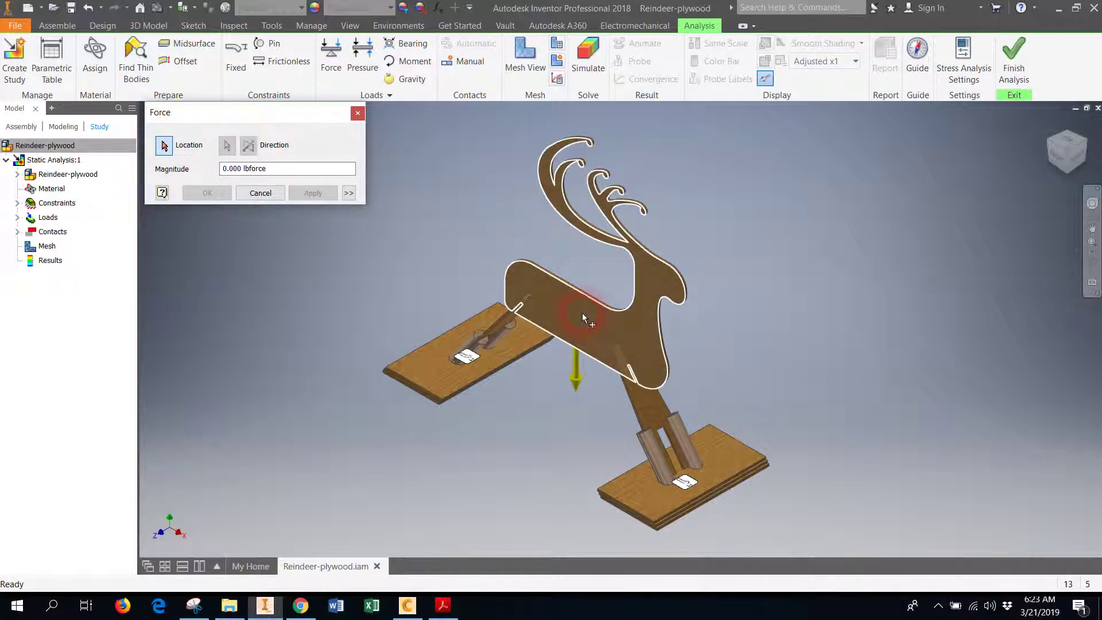
pyautogui.click(575, 295)
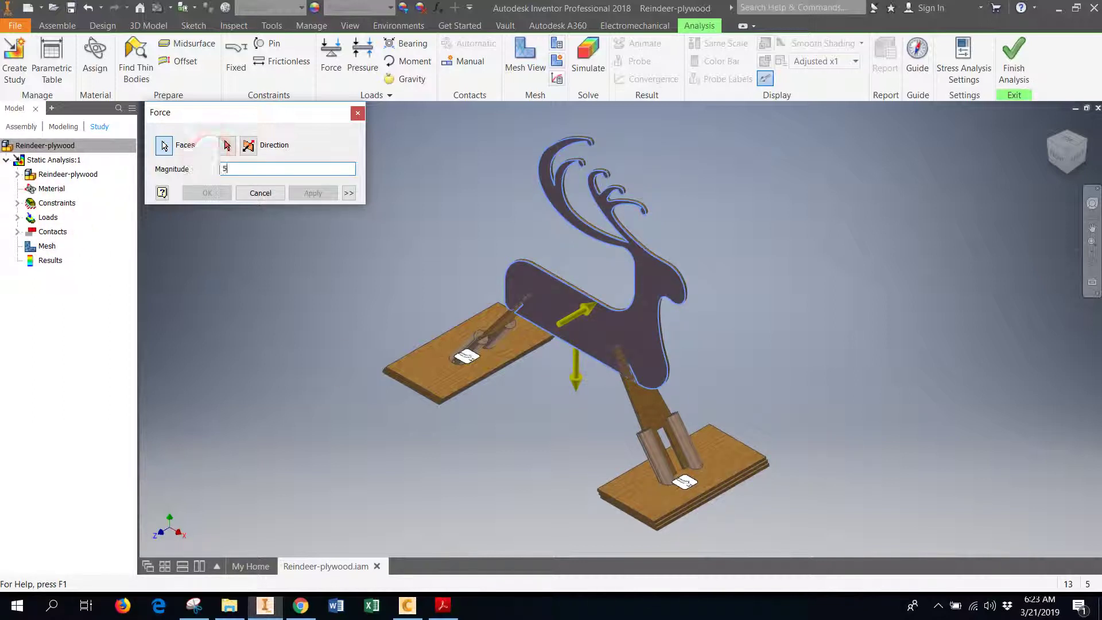
pyautogui.write('50')
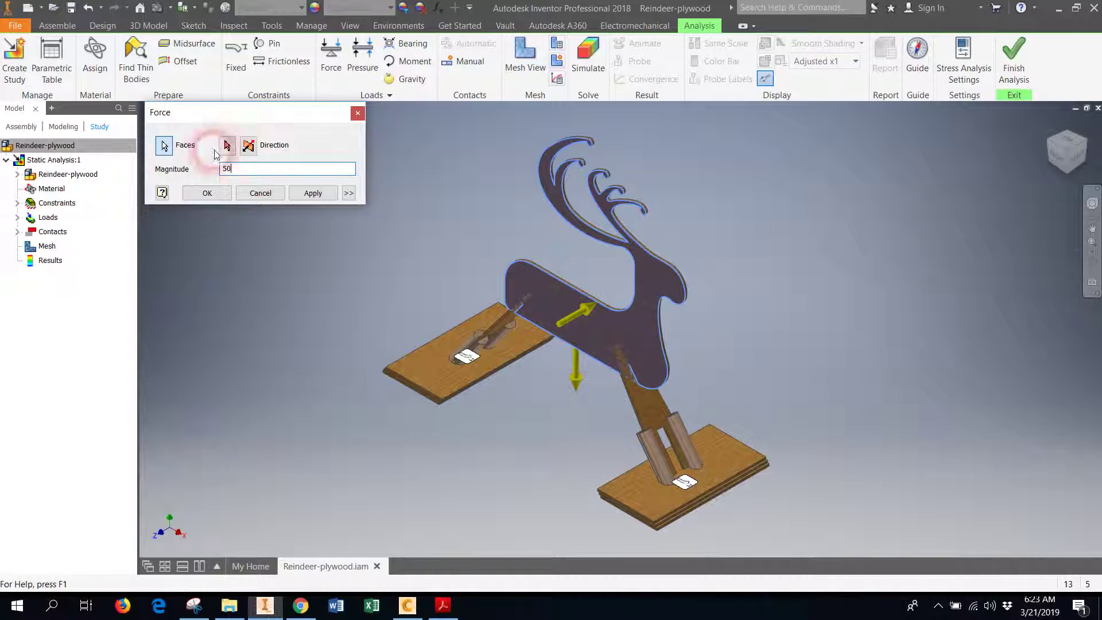
pyautogui.click(250, 146)
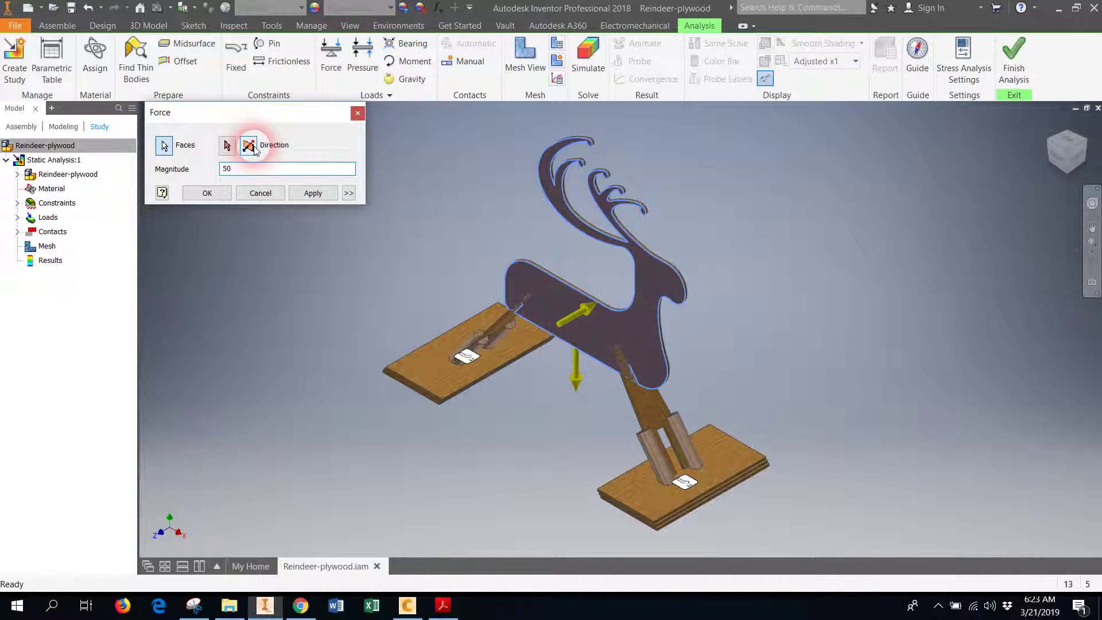
pyautogui.click(249, 146)
pyautogui.click(249, 146)
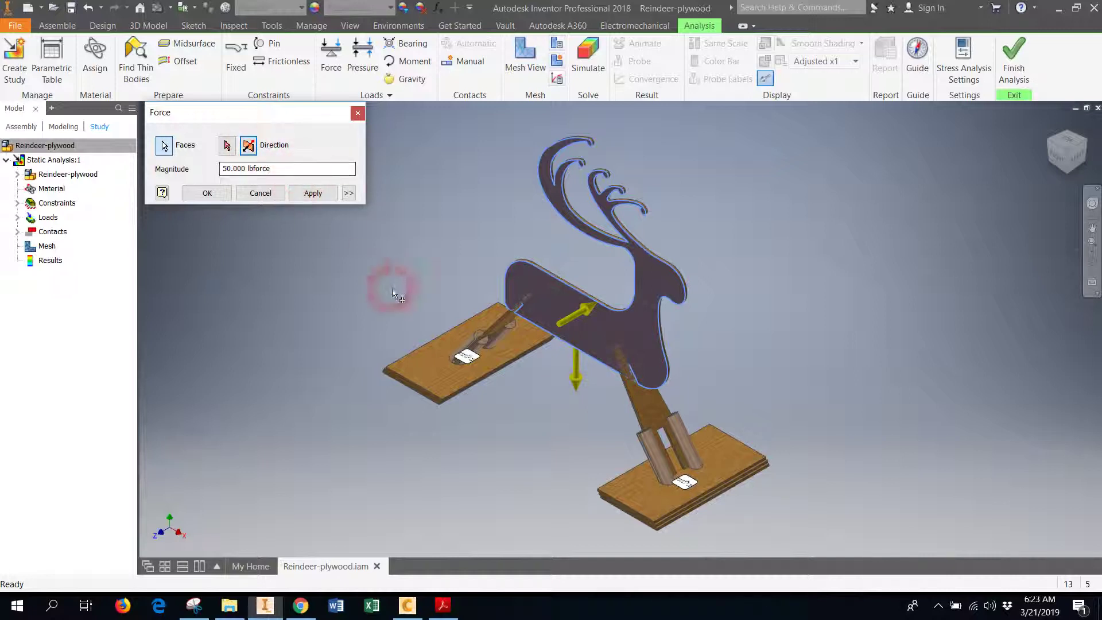
pyautogui.click(302, 181)
# - Reselect the body face, finish Force:1, and expand Loads to show Gravity and Force:1
pyautogui.click(576, 313)
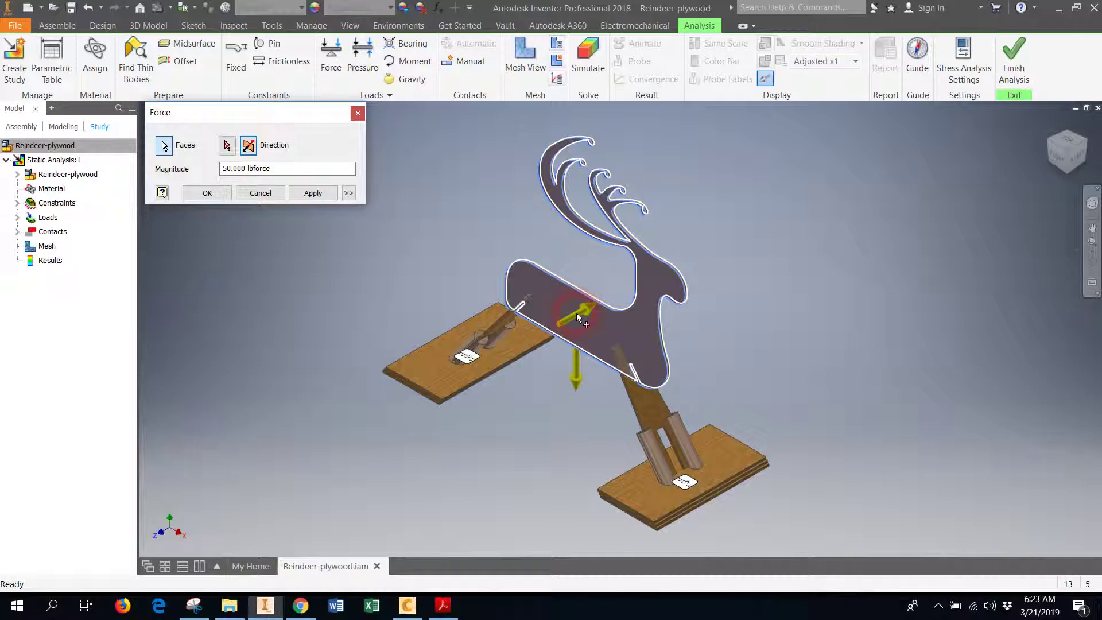
pyautogui.click(574, 372)
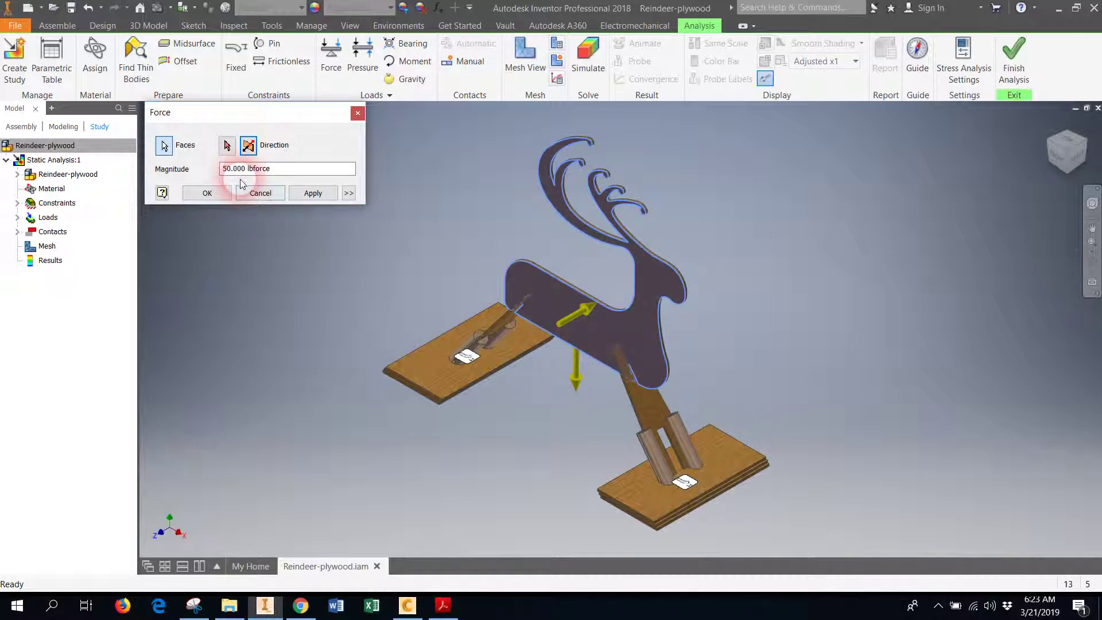
pyautogui.click(207, 193)
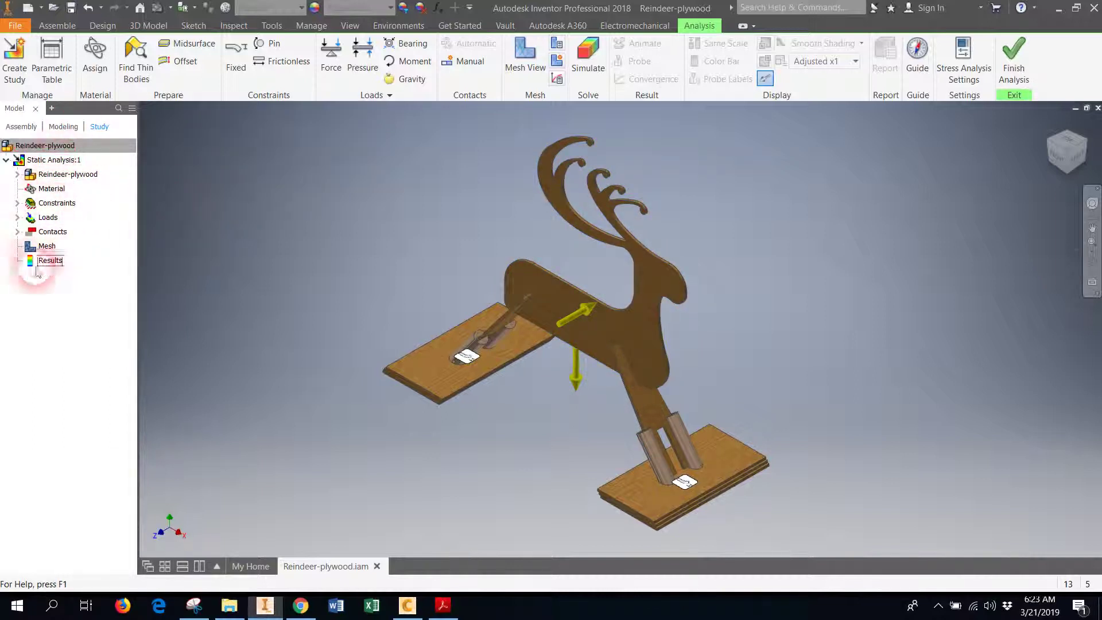
pyautogui.click(16, 218)
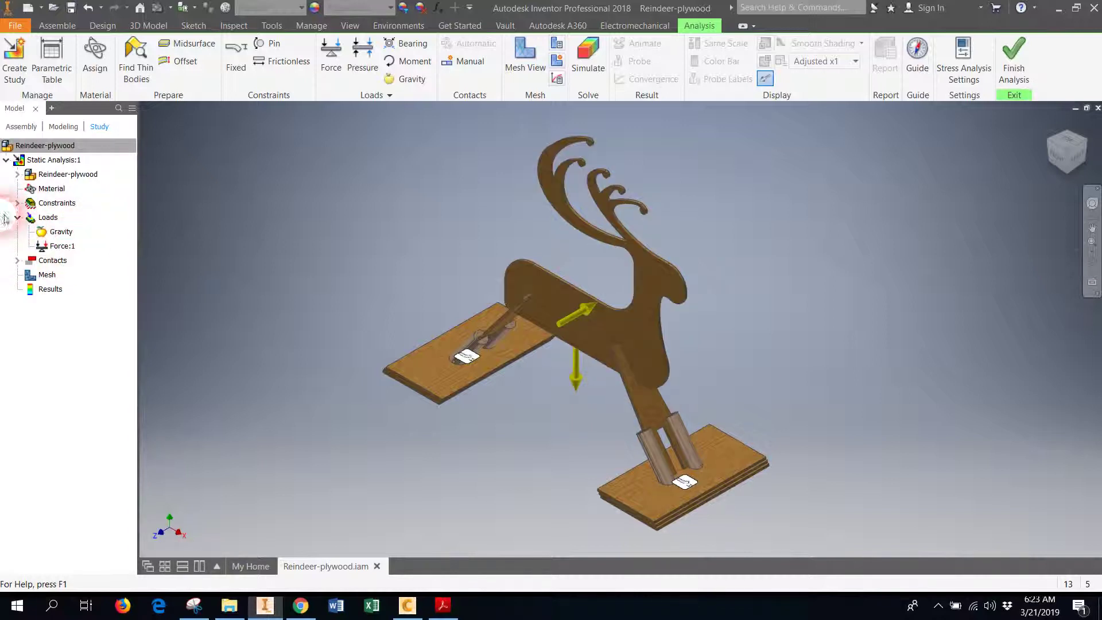
# - Expand Constraints to show Fixed Constraint:1, and view then dismiss the Material context menu
pyautogui.click(17, 203)
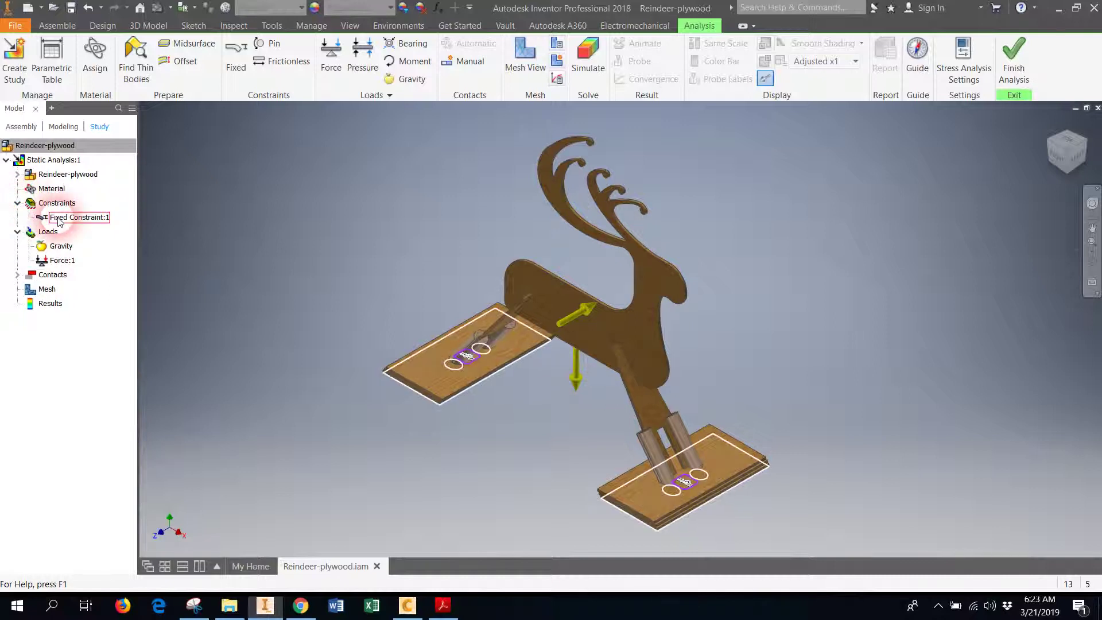
pyautogui.rightClick(33, 192)
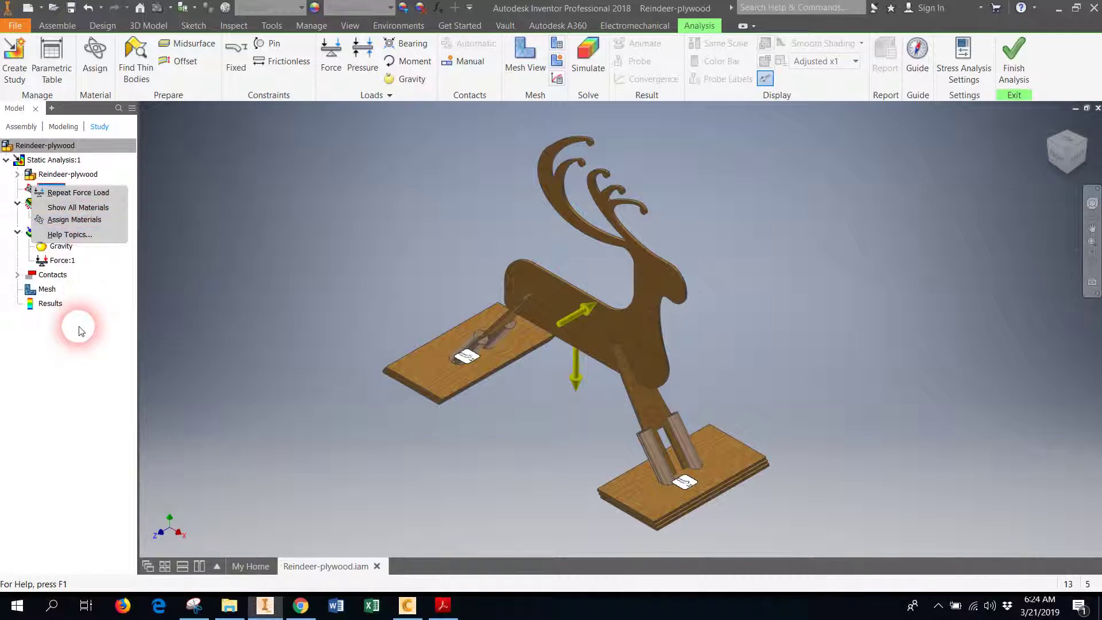
pyautogui.click(67, 355)
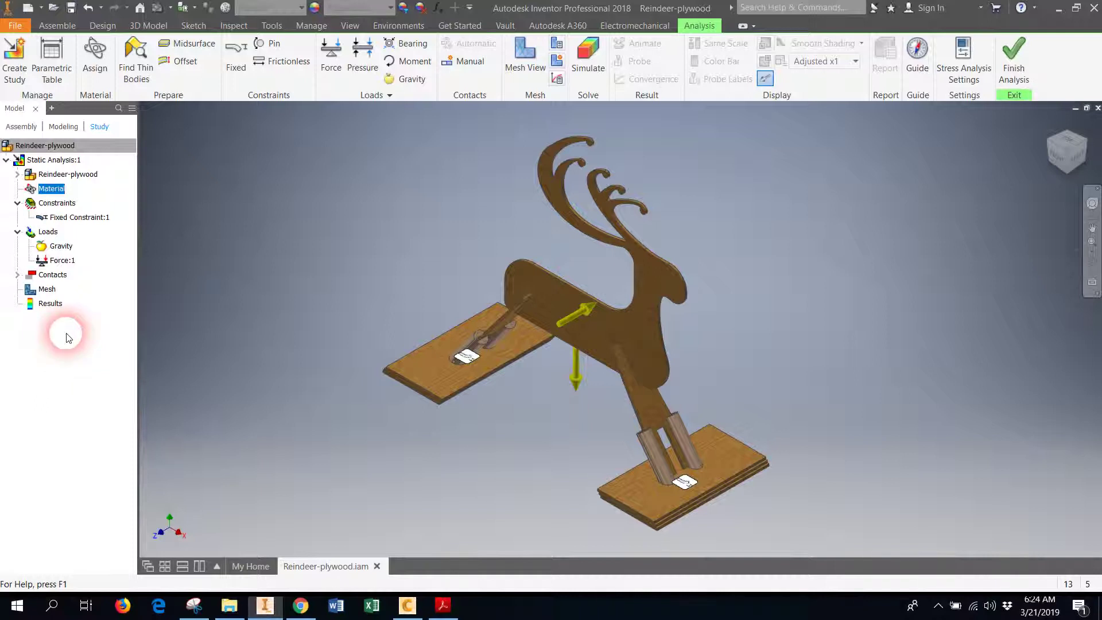
# - Expand Contacts and Bonded, scroll through Bonded:1 to Bonded:38, then collapse the list
pyautogui.click(18, 275)
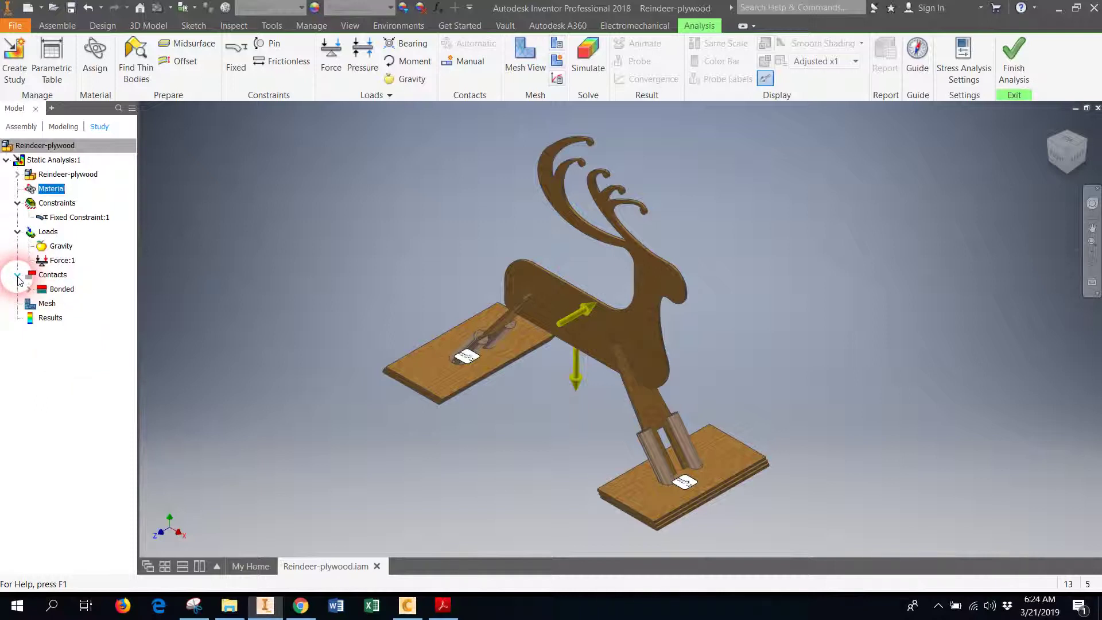
pyautogui.click(28, 288)
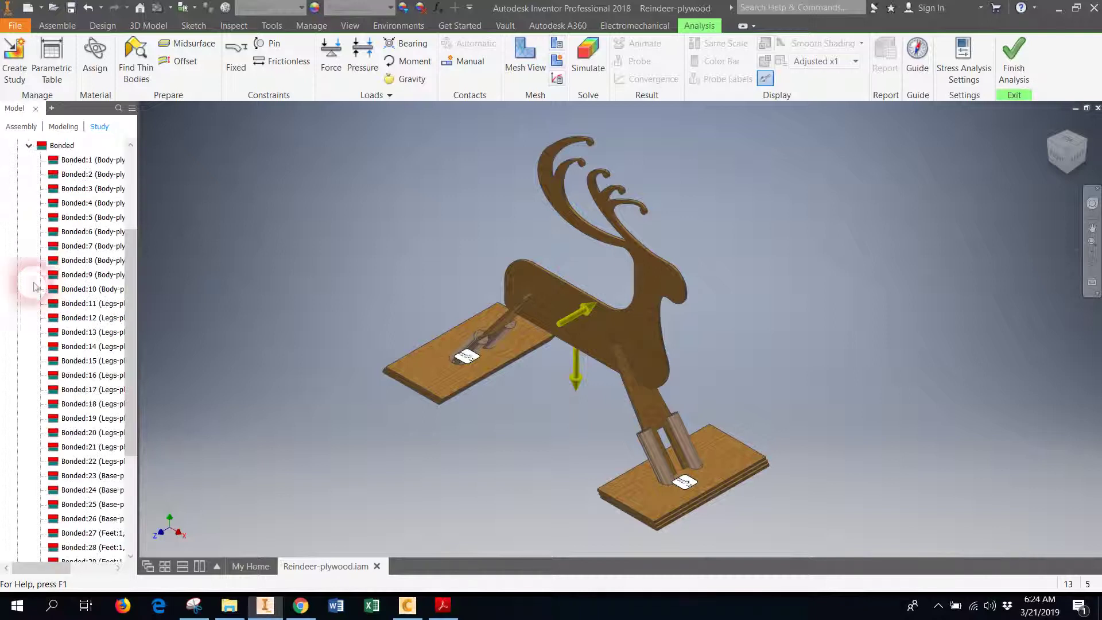
pyautogui.scroll(1, 95, 318)
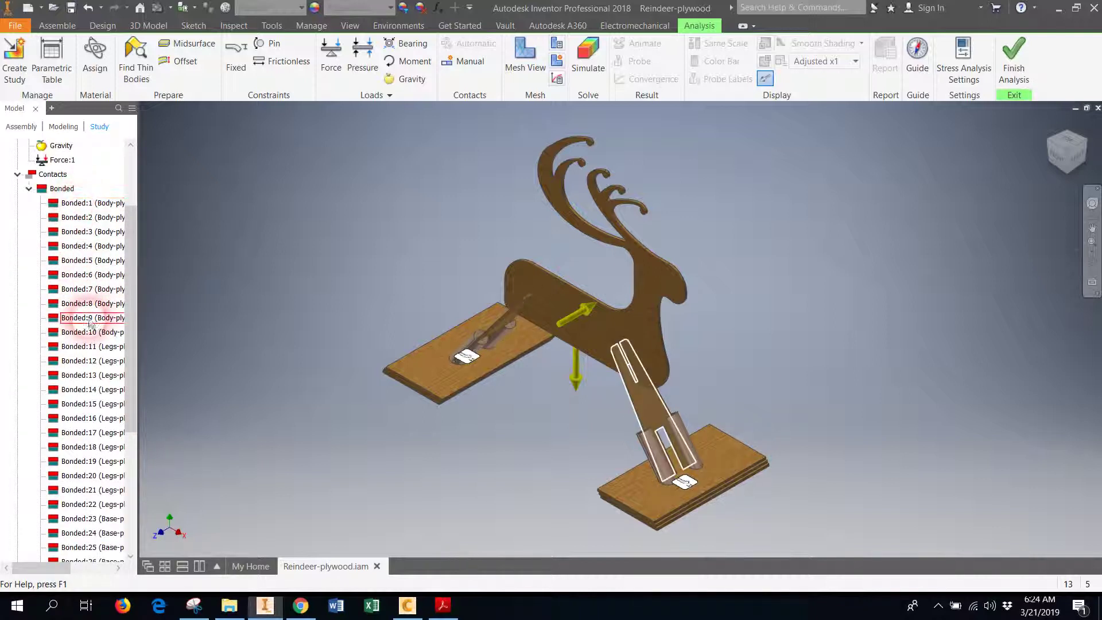
pyautogui.scroll(-1, 88, 322)
pyautogui.scroll(-4, 86, 425)
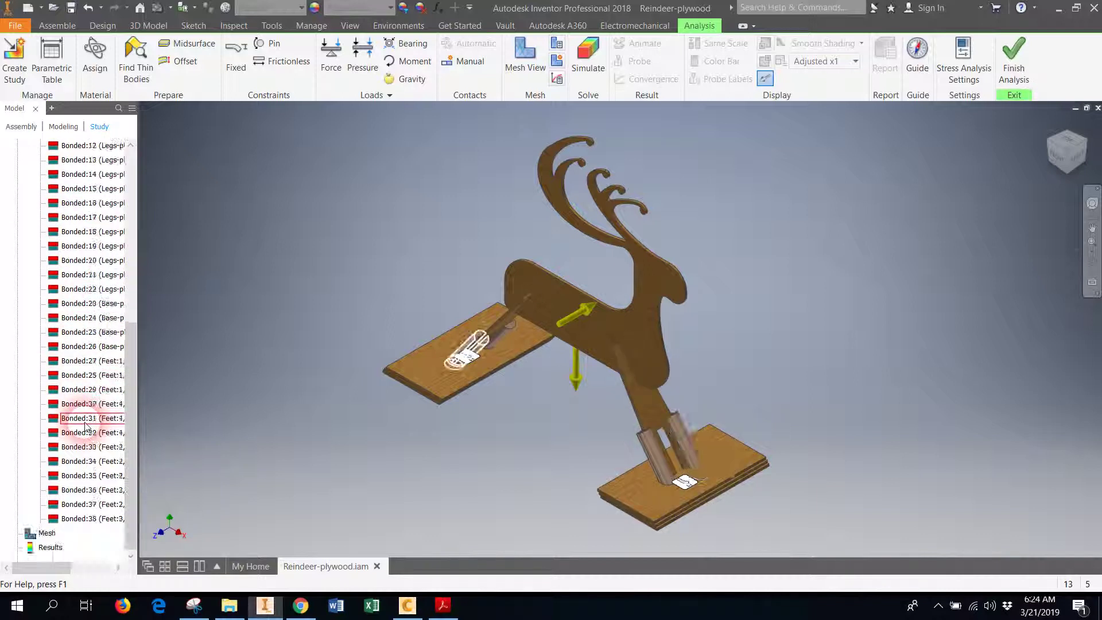
pyautogui.scroll(5, 86, 426)
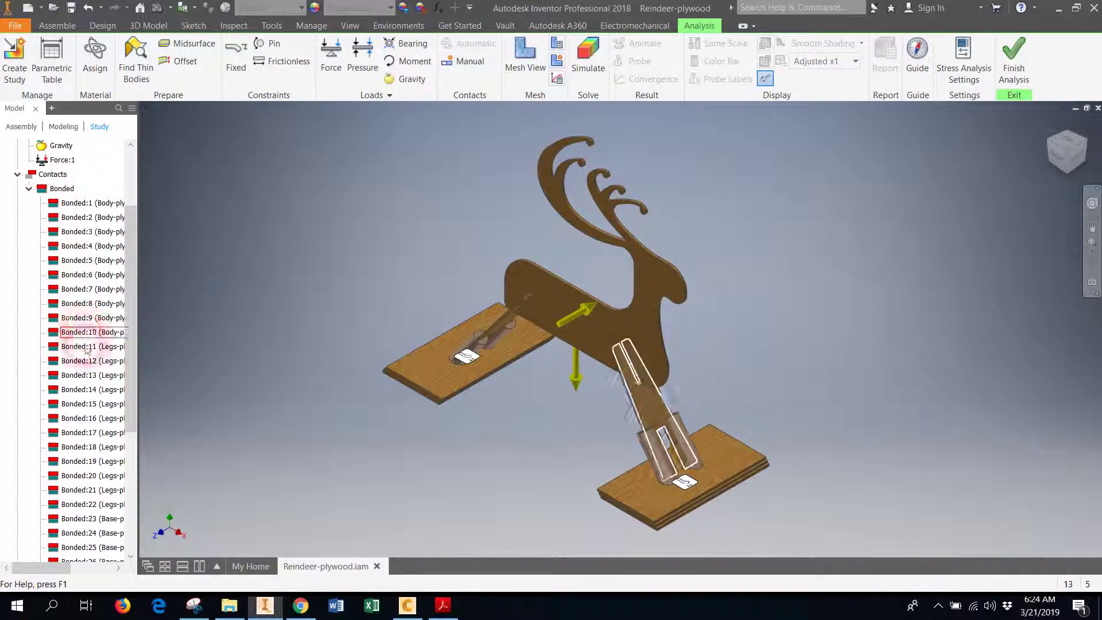
pyautogui.click(30, 189)
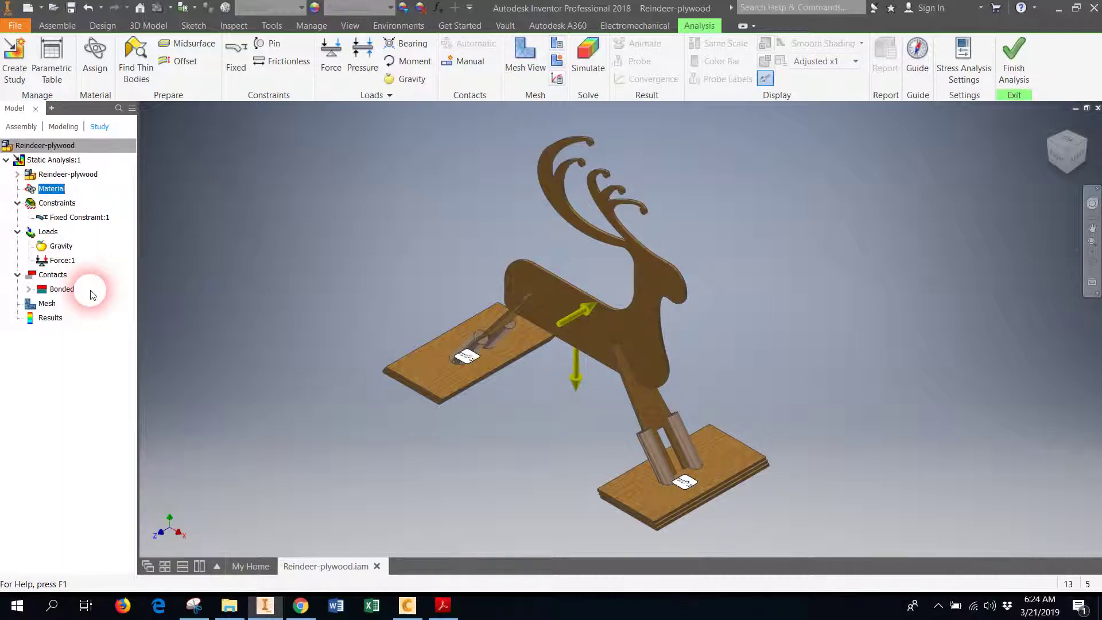
pyautogui.click(291, 239)
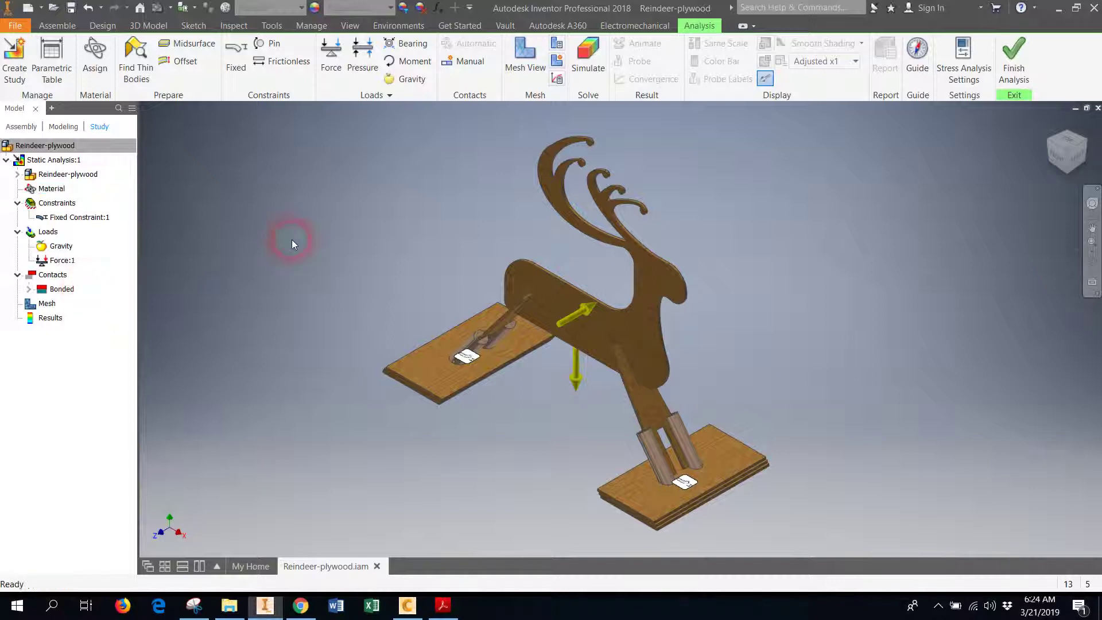
pyautogui.click(588, 53)
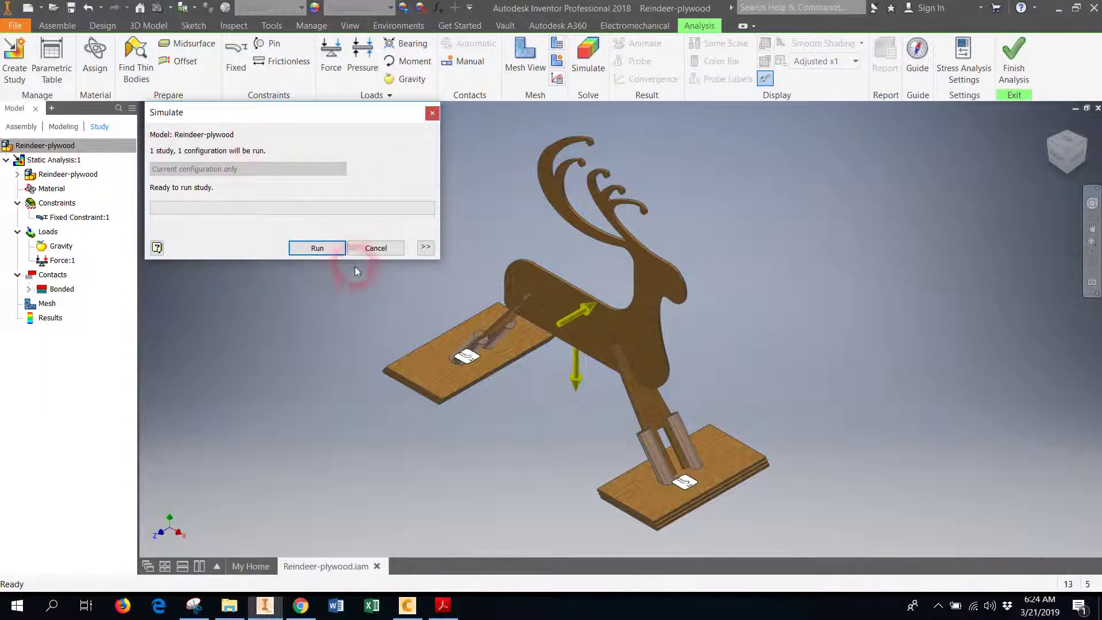
# - Run the Static Analysis:1 simulation, giving Von Mises stress peaking at 0.7575 ksi
pyautogui.click(318, 249)
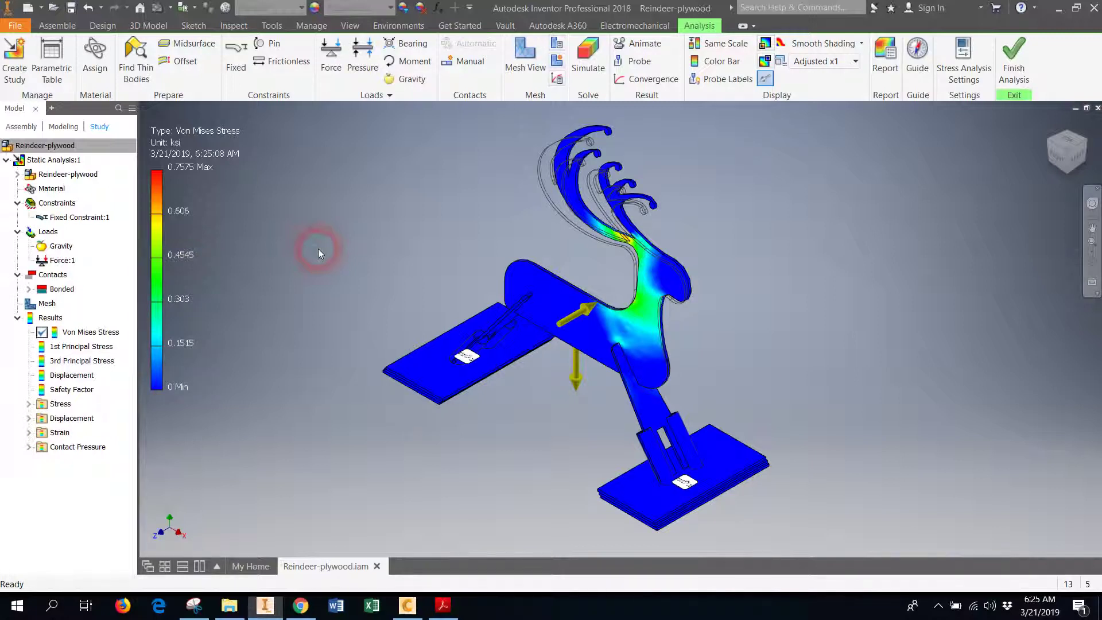
pyautogui.scroll(3, 869, 242)
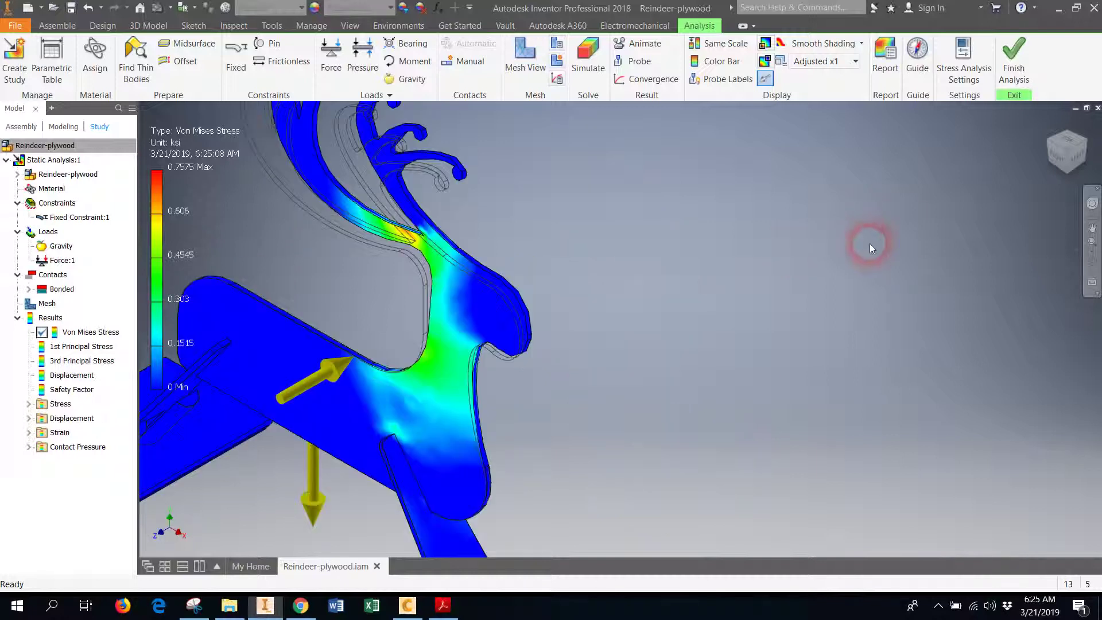
pyautogui.click(1069, 140)
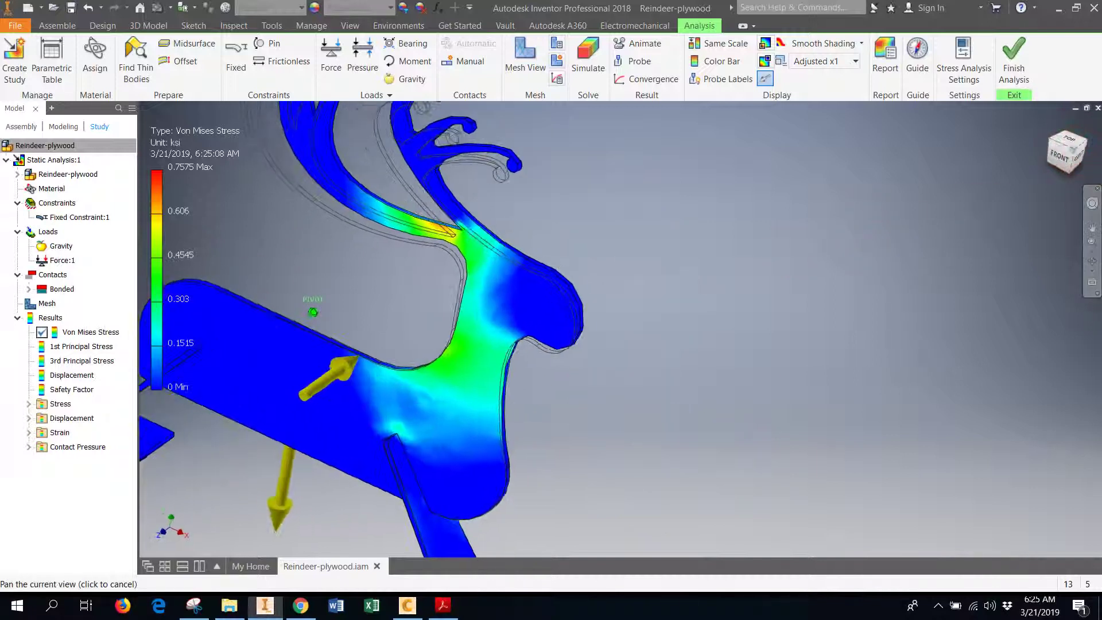
pyautogui.keyDown('shift'); pyautogui.moveTo(568, 167); pyautogui.dragTo(581, 216, button='middle'); pyautogui.keyUp('shift')
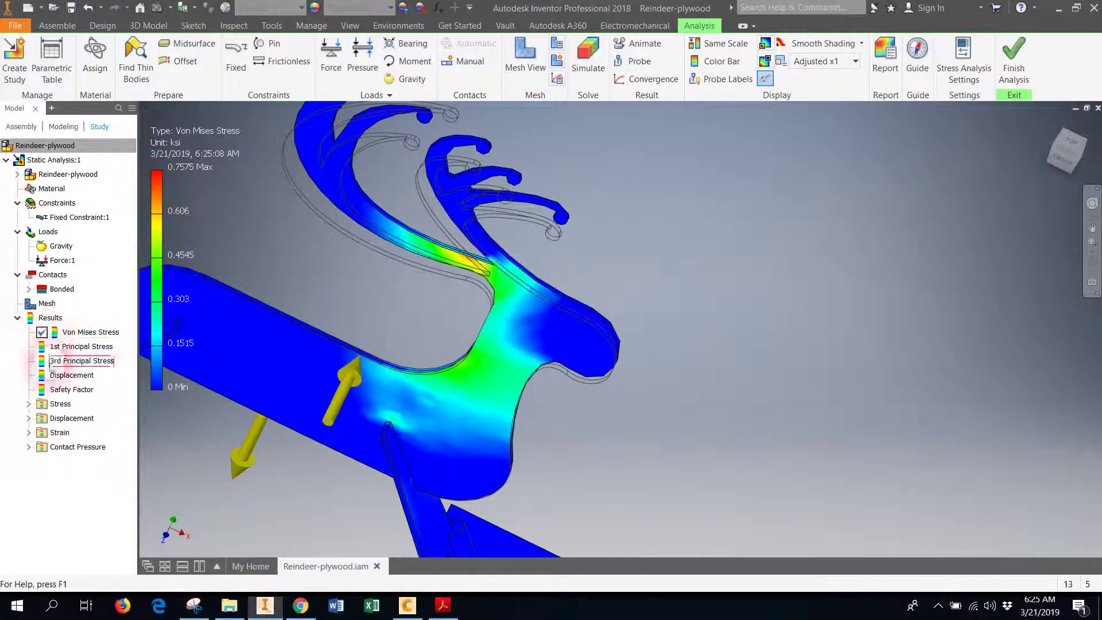
pyautogui.click(59, 336)
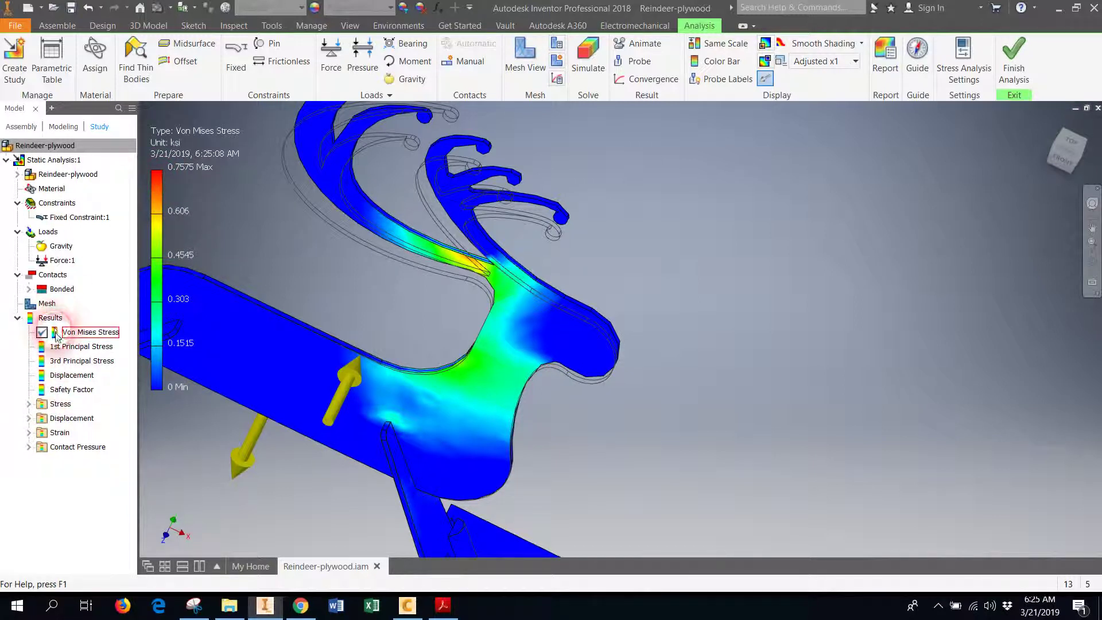
pyautogui.click(95, 338)
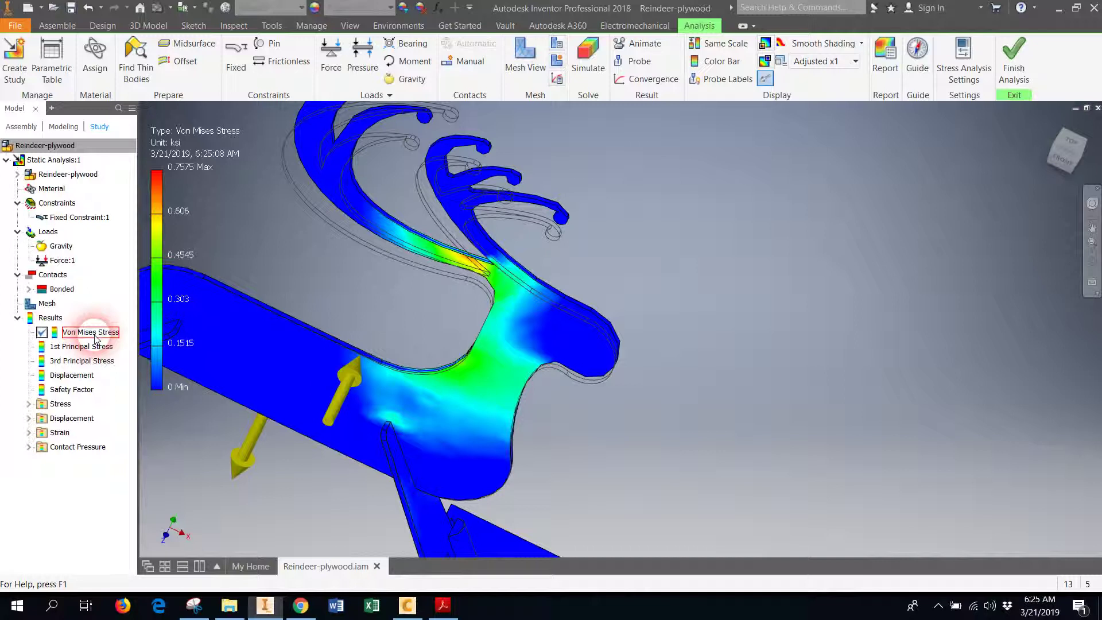
pyautogui.click(86, 316)
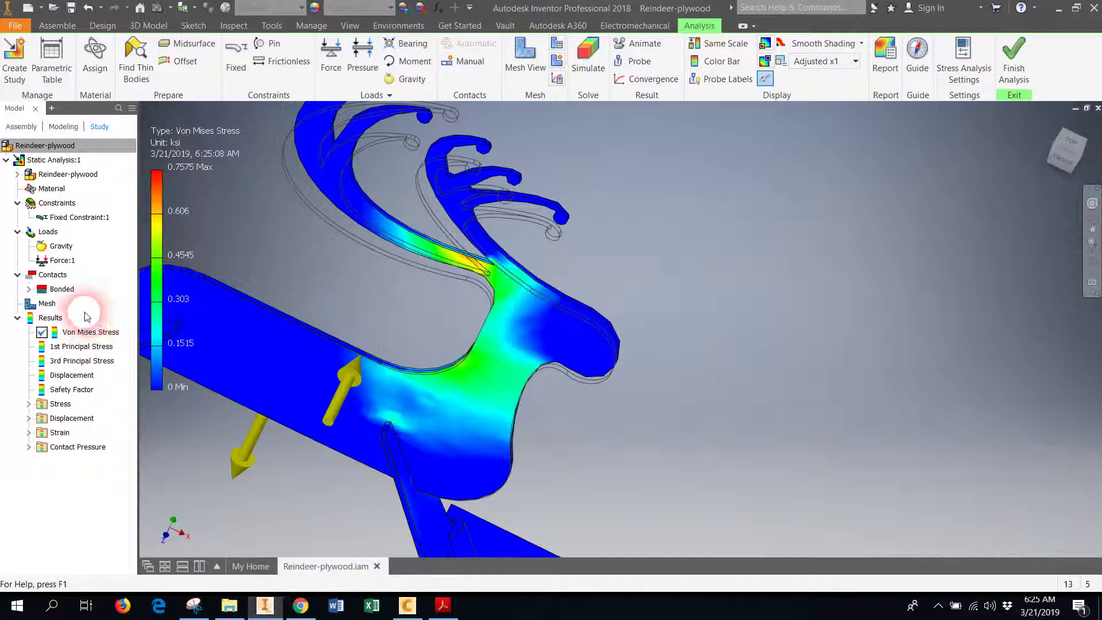
pyautogui.click(109, 331)
pyautogui.click(424, 321)
pyautogui.click(117, 337)
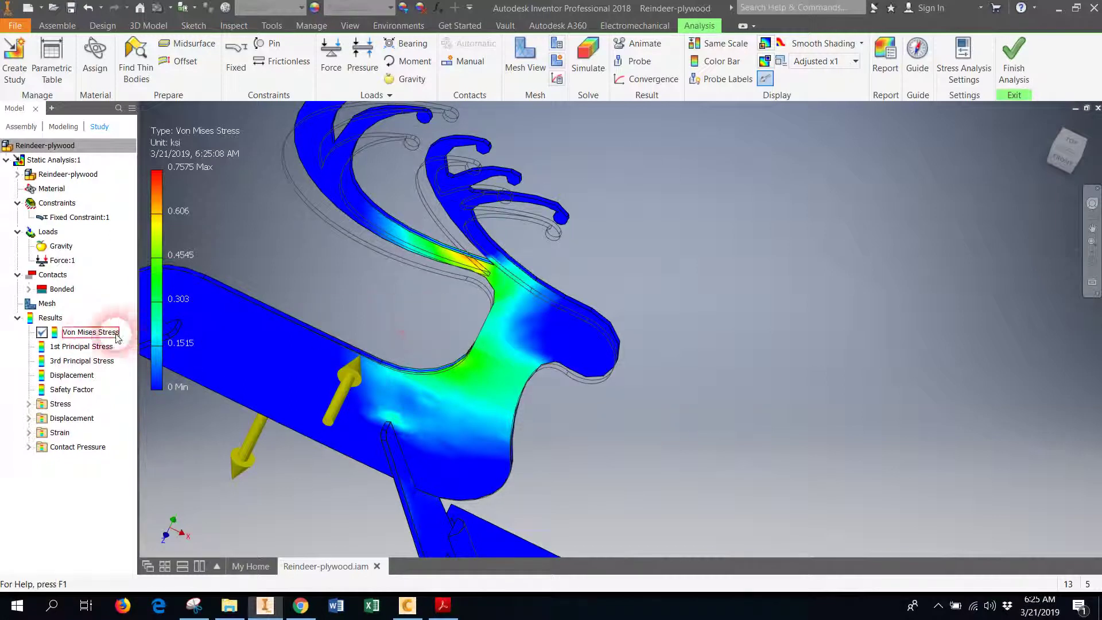
pyautogui.click(90, 333)
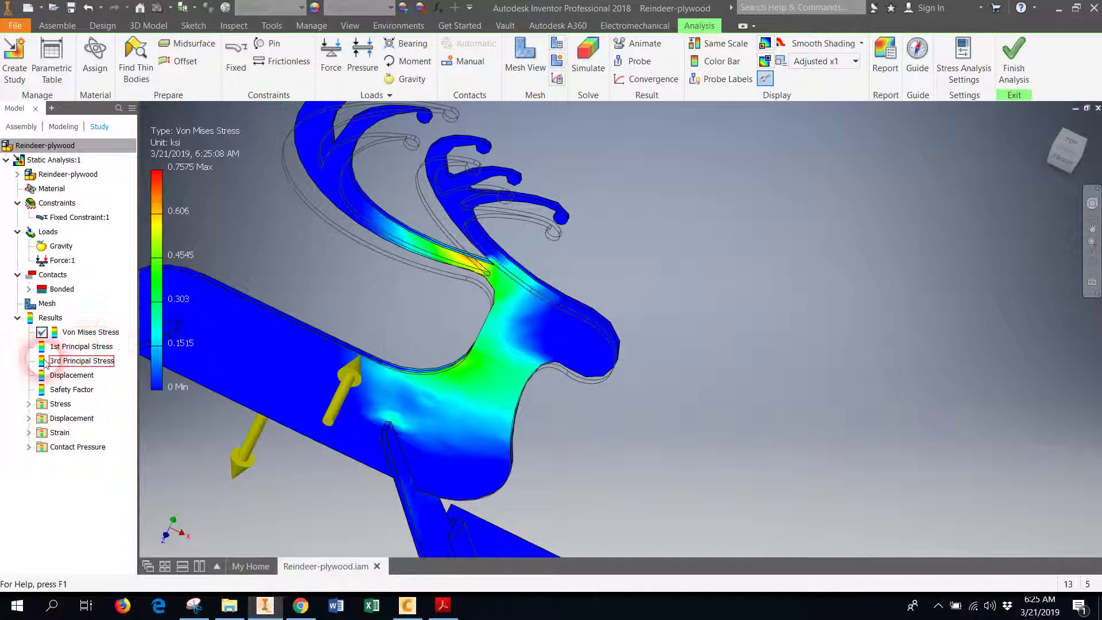
pyautogui.click(40, 246)
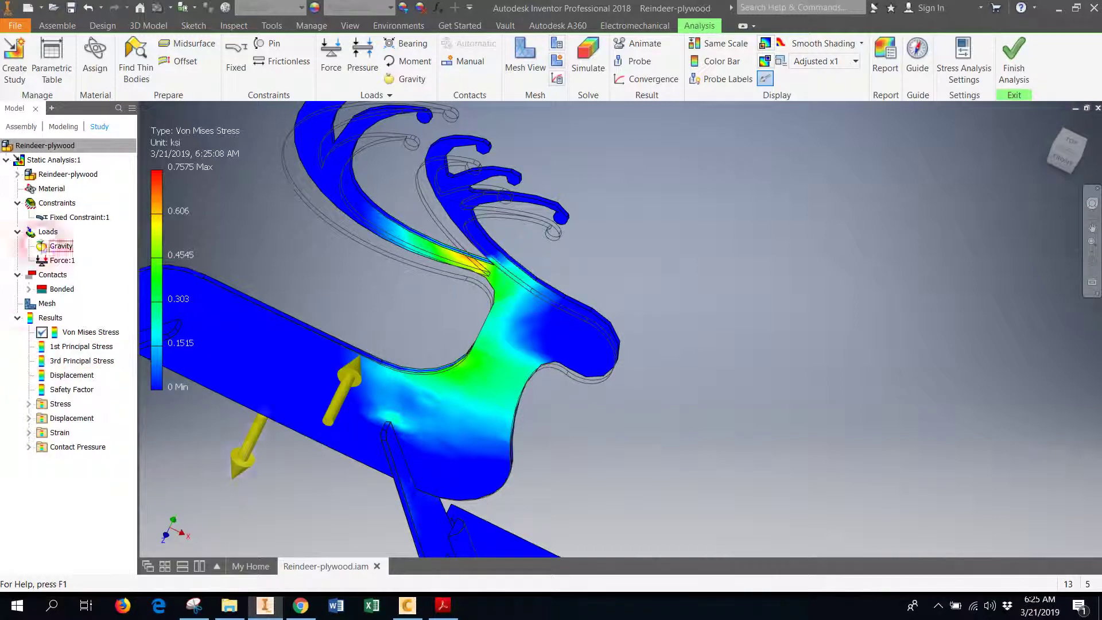
pyautogui.click(56, 335)
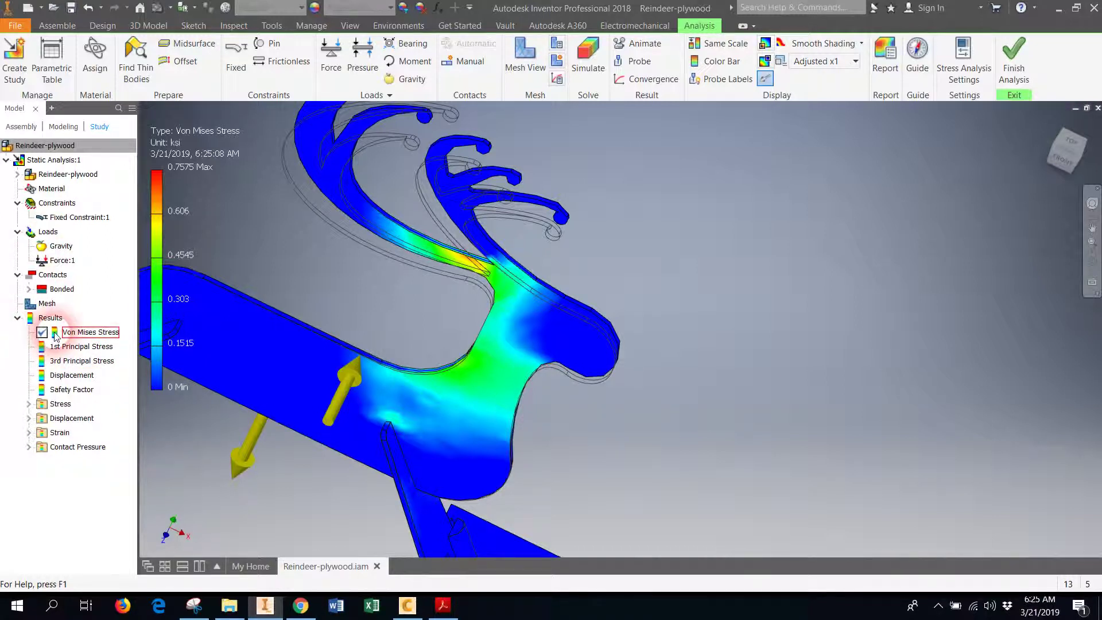
pyautogui.scroll(-3, 879, 364)
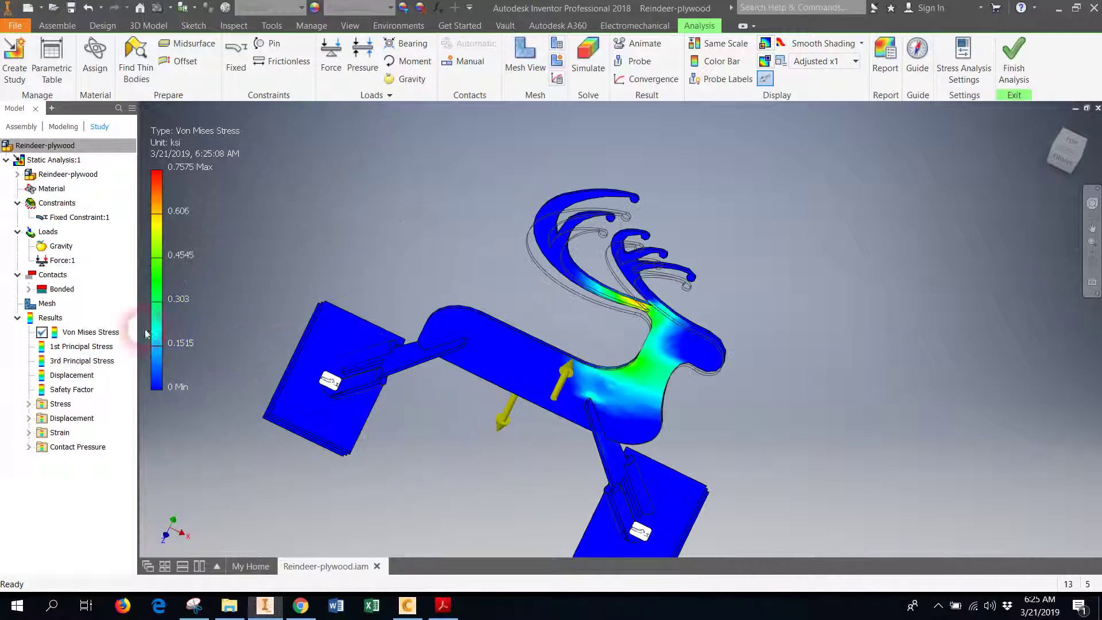
# - Show the 1st Principal Stress result, then the Displacement plot ranging 0 to 1.657 in
pyautogui.click(60, 346)
pyautogui.doubleClick(61, 347)
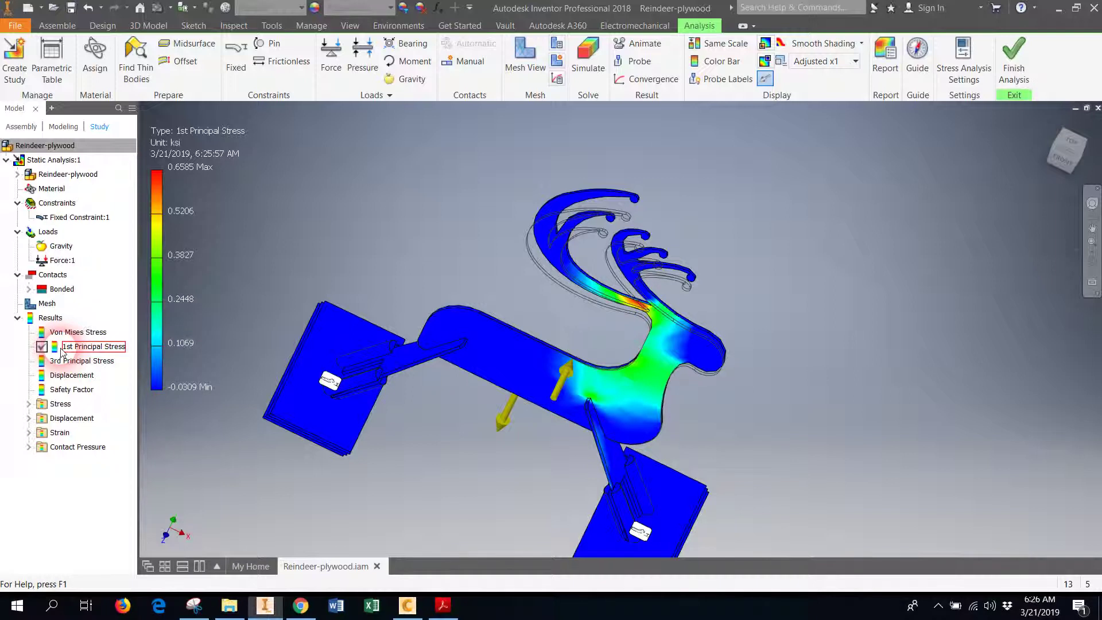
pyautogui.click(763, 240)
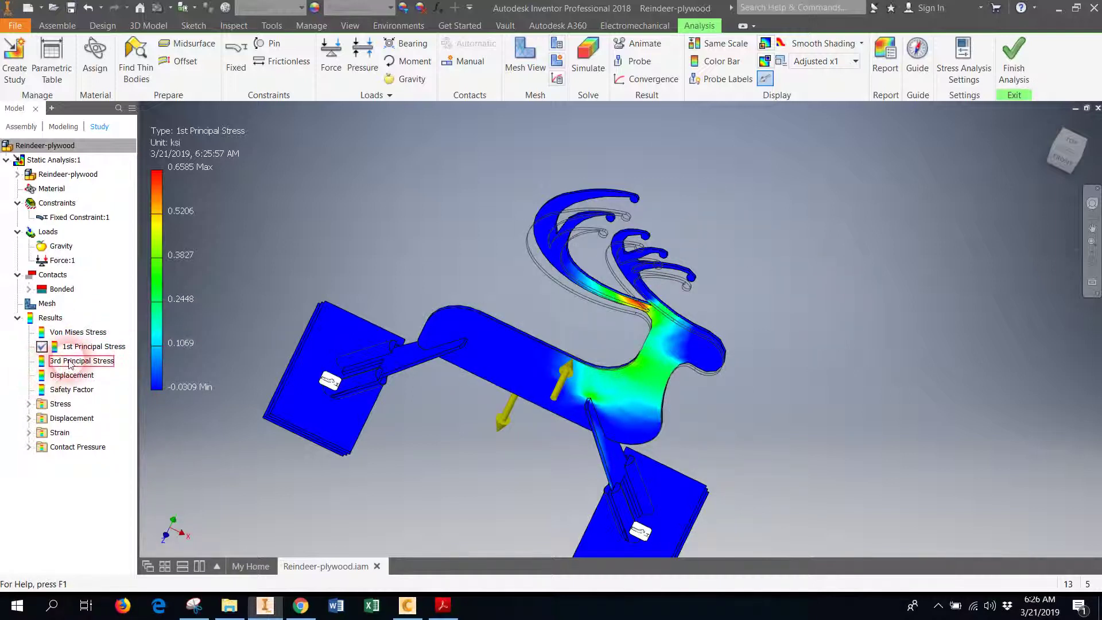
pyautogui.click(67, 379)
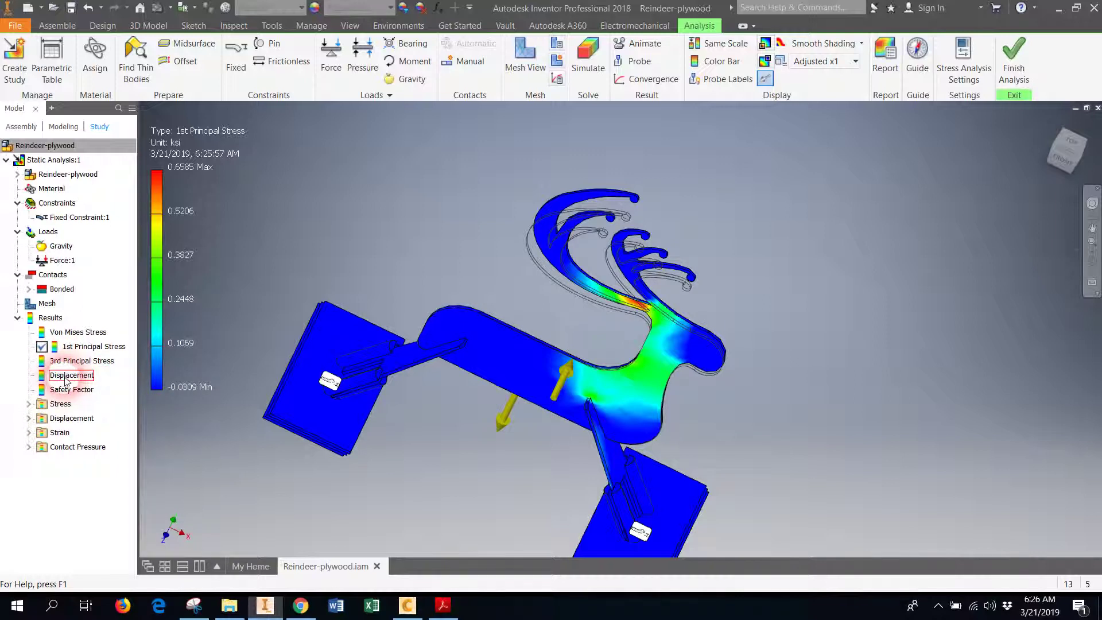
pyautogui.click(67, 379)
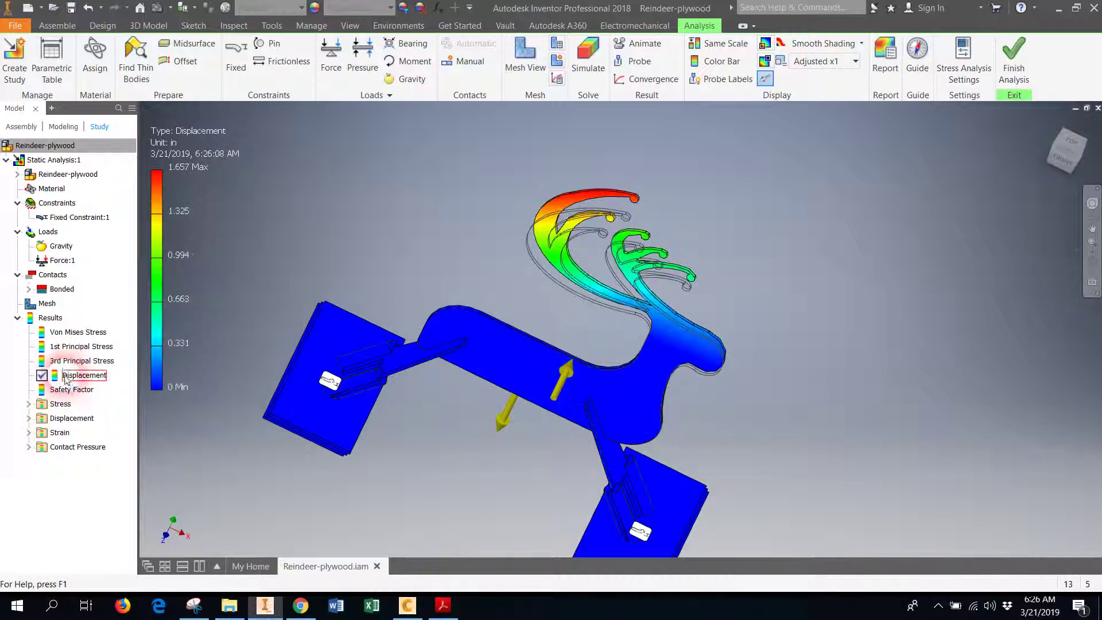
pyautogui.click(1081, 166)
pyautogui.click(1081, 167)
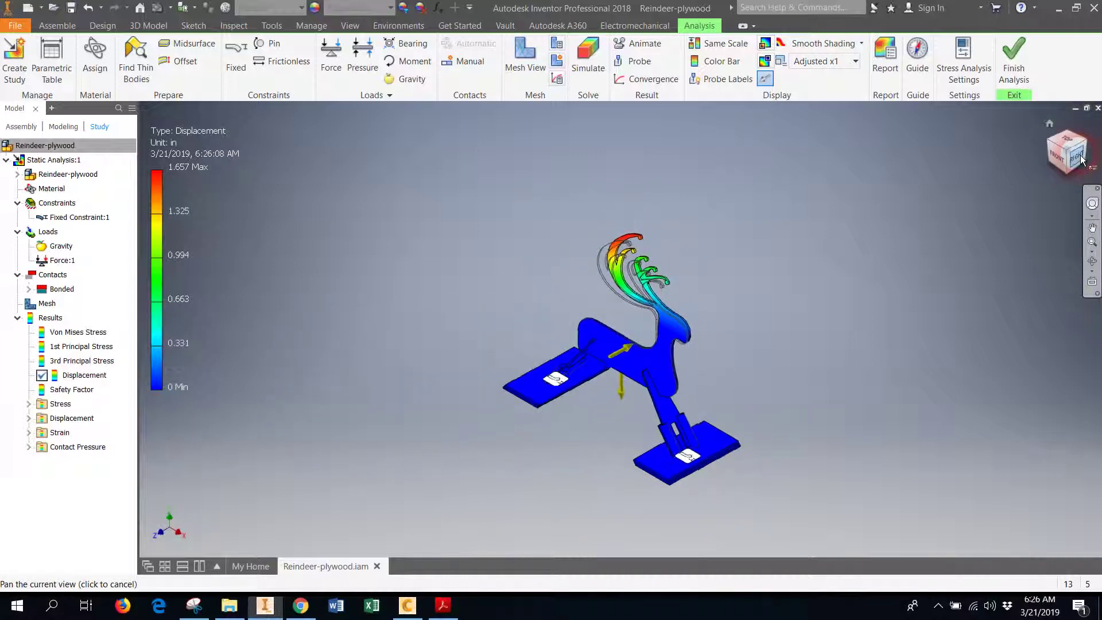
pyautogui.scroll(-3, 769, 229)
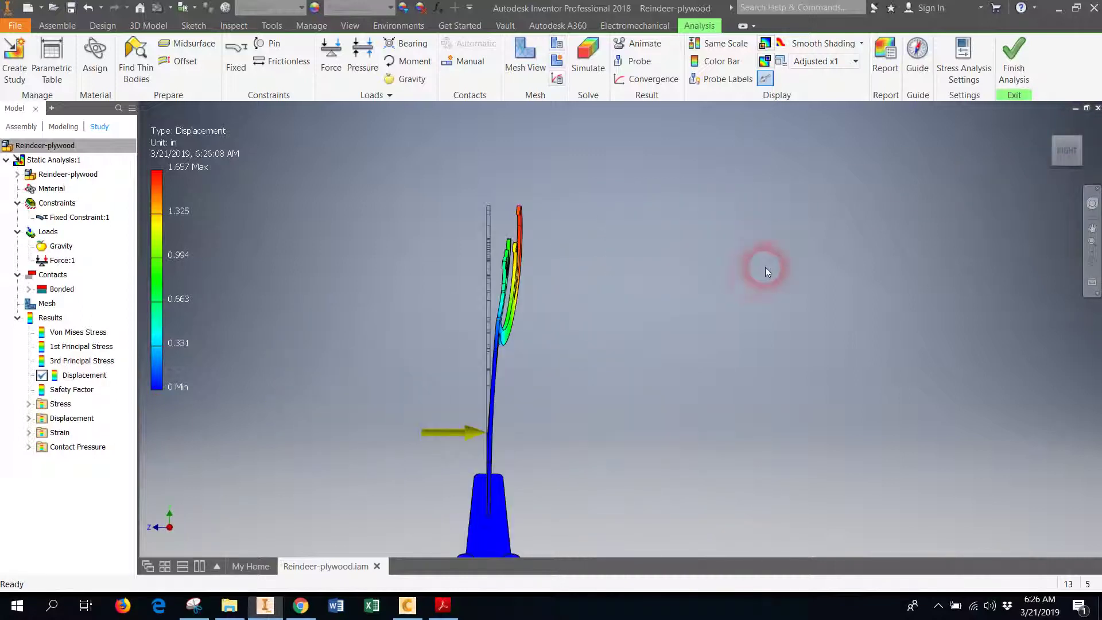
pyautogui.moveTo(755, 302); pyautogui.dragTo(768, 261, button='middle')
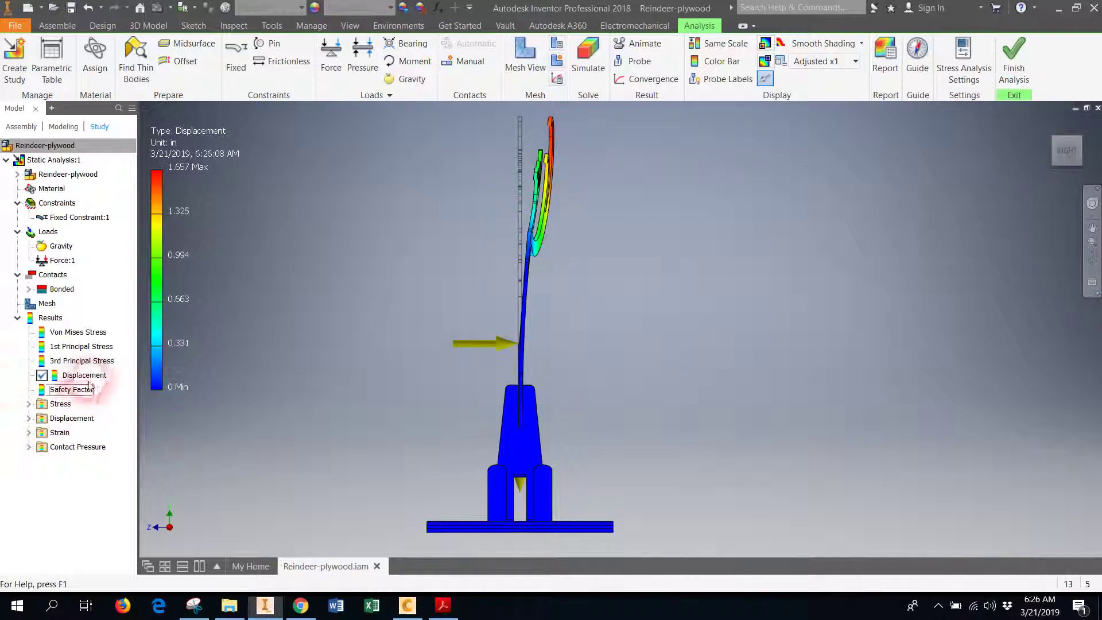
pyautogui.click(1090, 166)
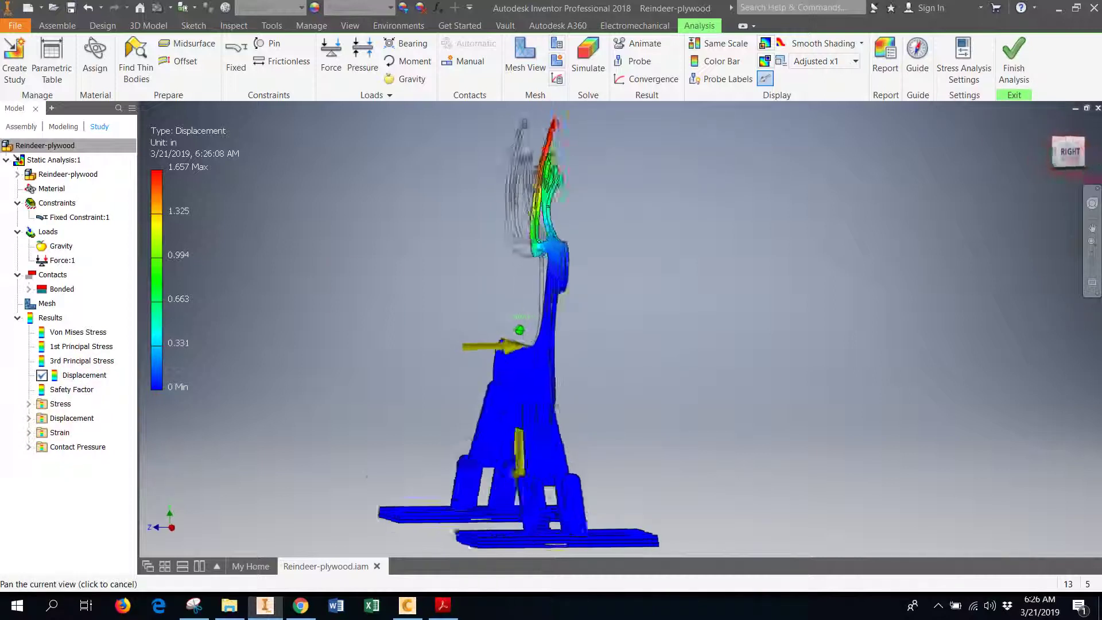
pyautogui.click(304, 321)
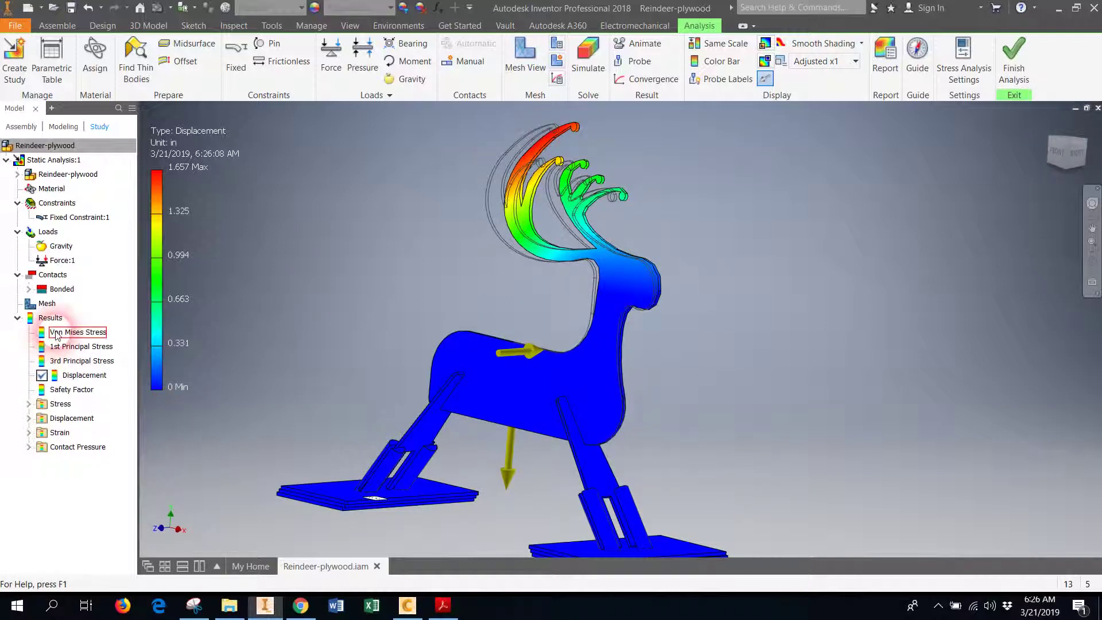
pyautogui.doubleClick(84, 331)
# - Display the Von Mises Stress result and pan the reindeer up and left
pyautogui.click(287, 295)
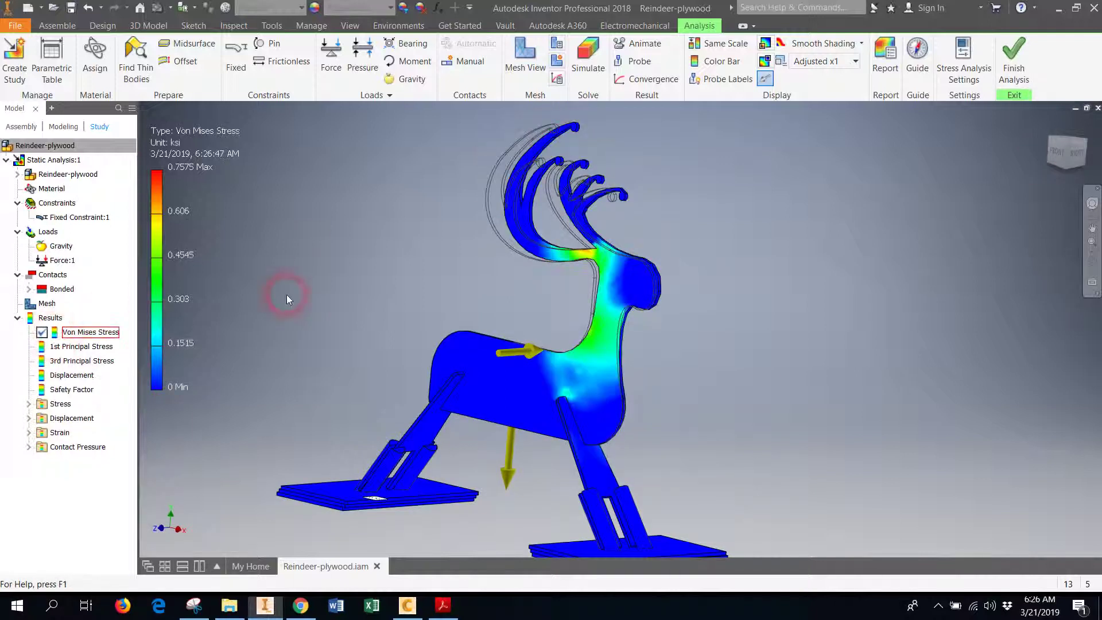
pyautogui.click(586, 261)
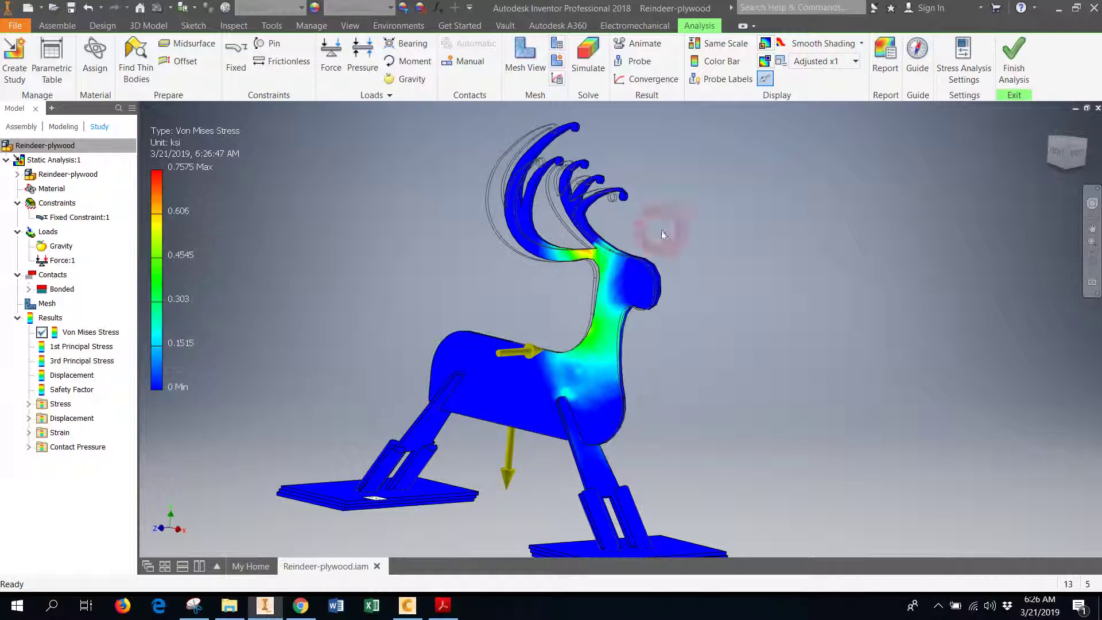
pyautogui.moveTo(1018, 178); pyautogui.dragTo(935, 168, button='middle')
pyautogui.click(869, 226)
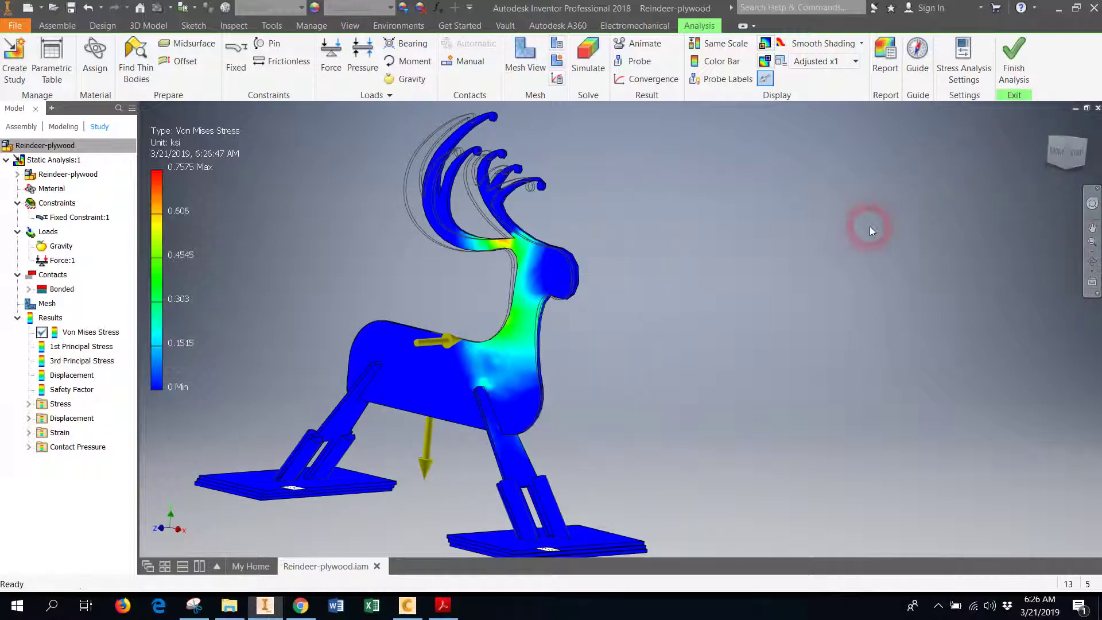
# - Zoom out to frame the reindeer, then finish the stress analysis and return to the assembly
pyautogui.scroll(-2, 859, 246)
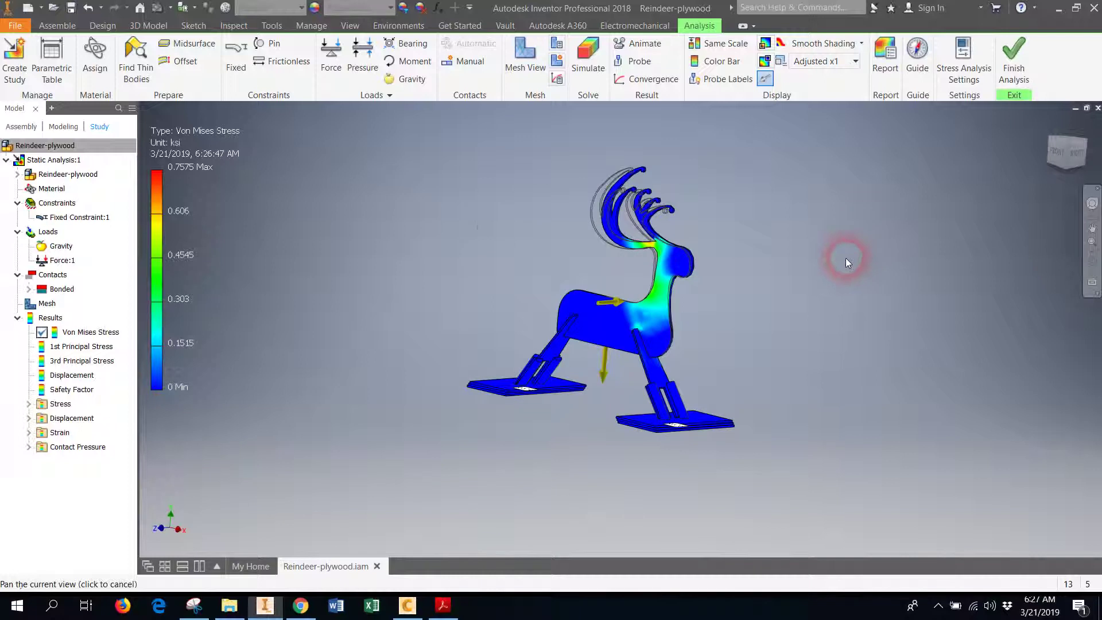
pyautogui.moveTo(844, 256); pyautogui.dragTo(678, 252, button='middle')
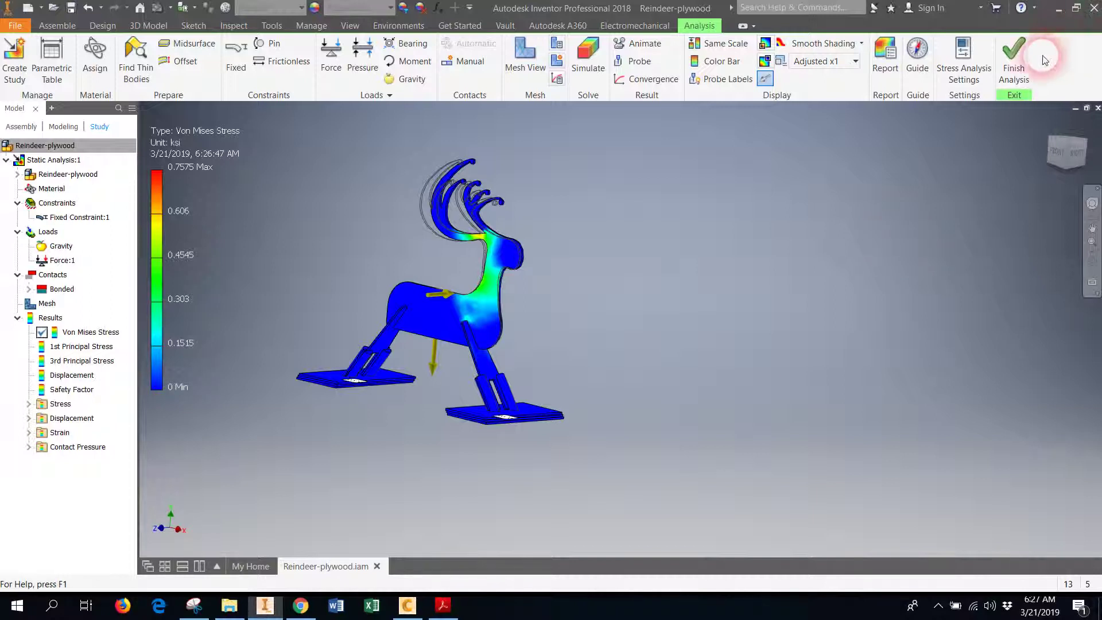
pyautogui.click(1018, 63)
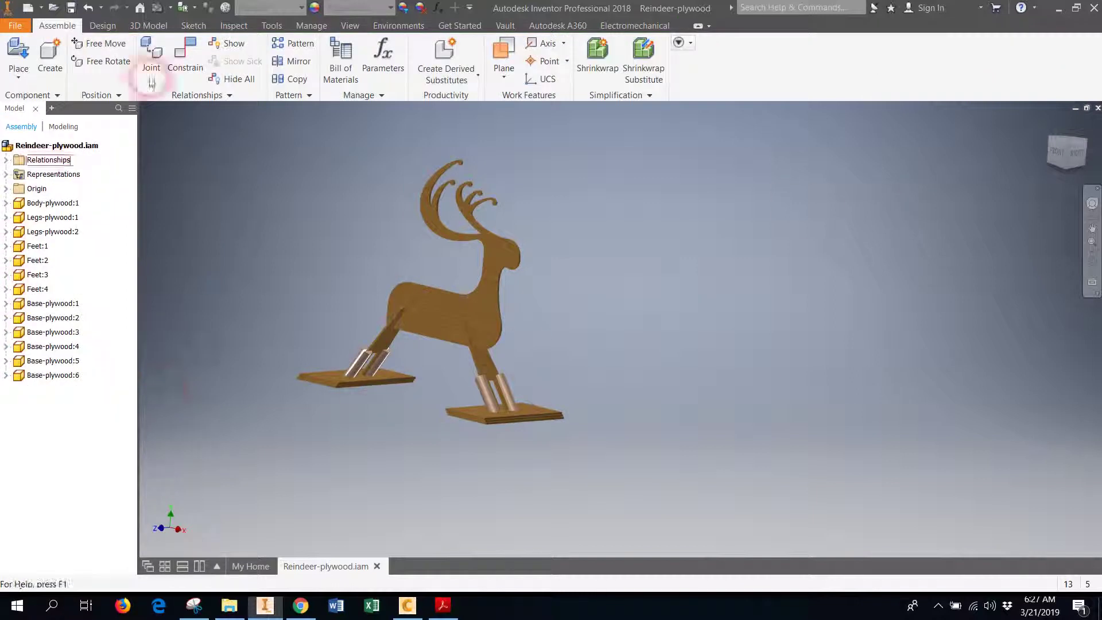